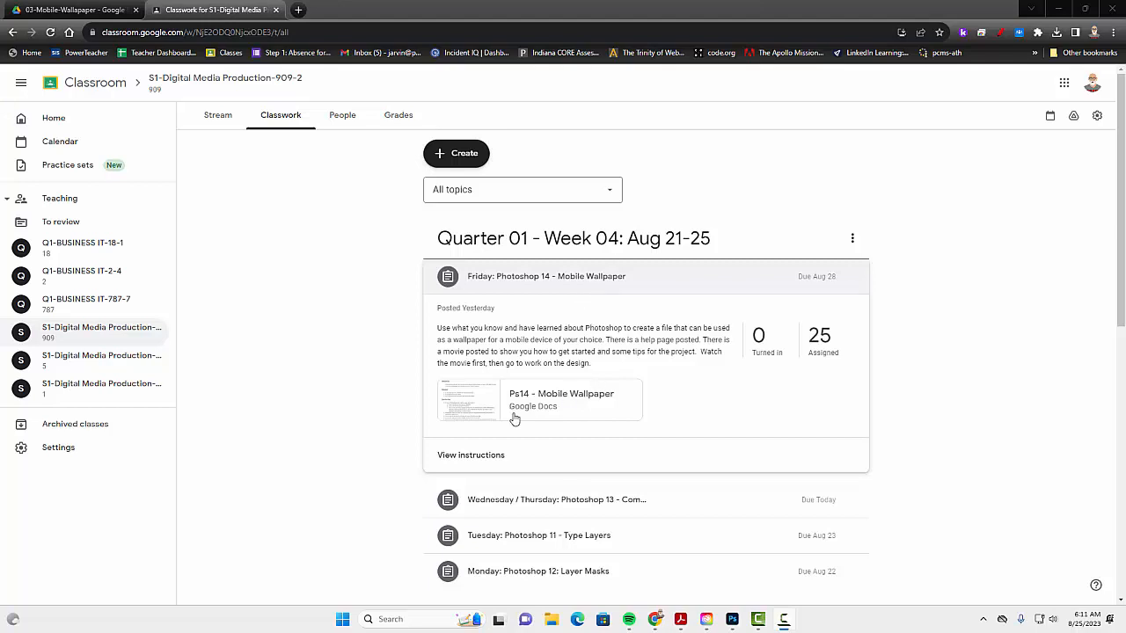
# Step: Review the Mobile Wallpaper assignment PDF, covering the required device size, thoughtful design and use of Photoshop skills
pyautogui.click(479, 413)
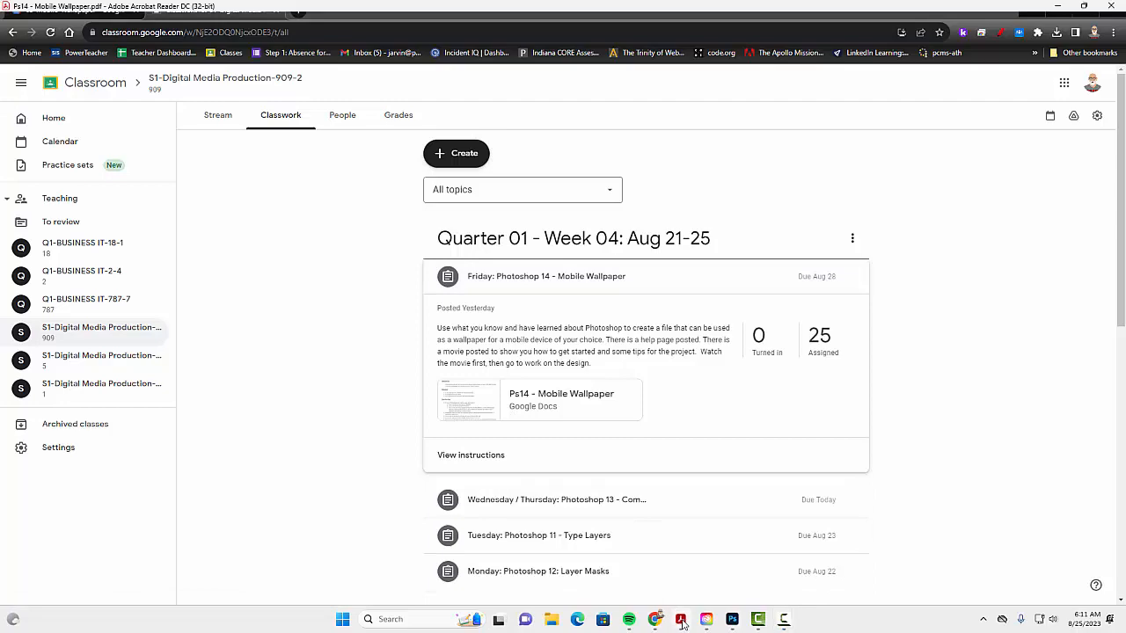
pyautogui.scroll(-3, 515, 411)
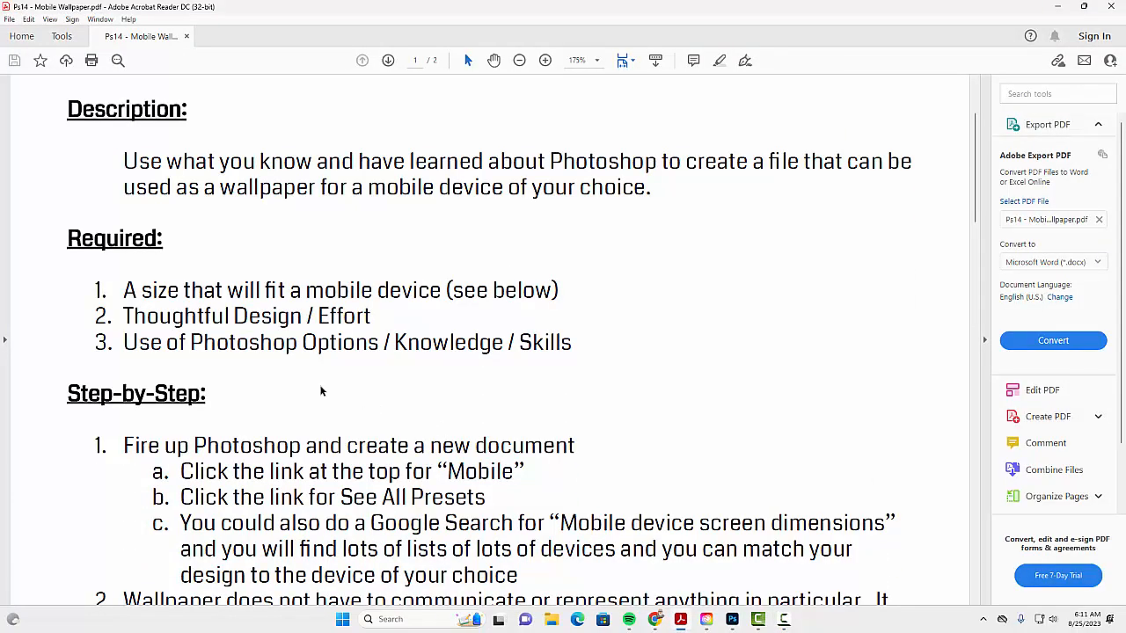
pyautogui.moveTo(142, 290); pyautogui.dragTo(440, 291)
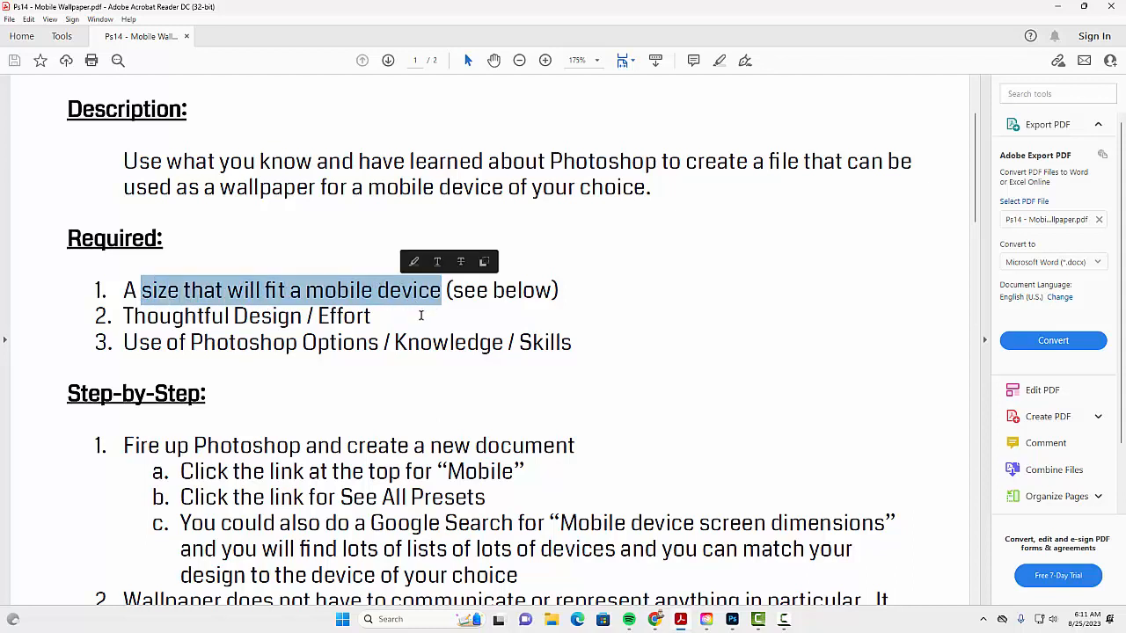
pyautogui.scroll(-3, 420, 308)
pyautogui.scroll(3, 360, 335)
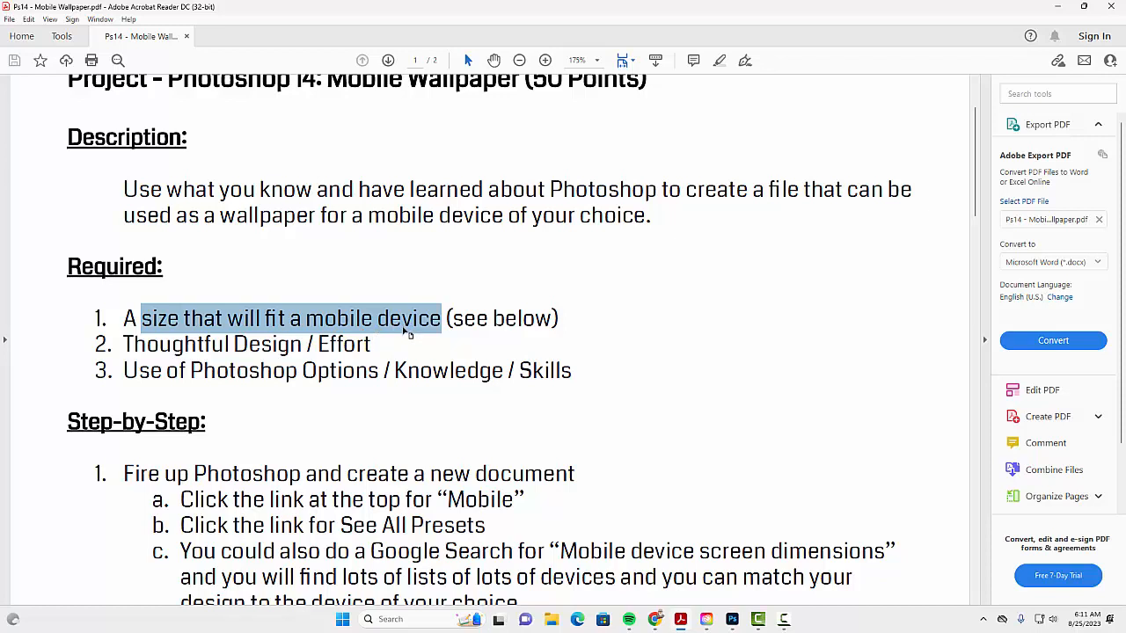
pyautogui.moveTo(173, 344); pyautogui.dragTo(340, 344)
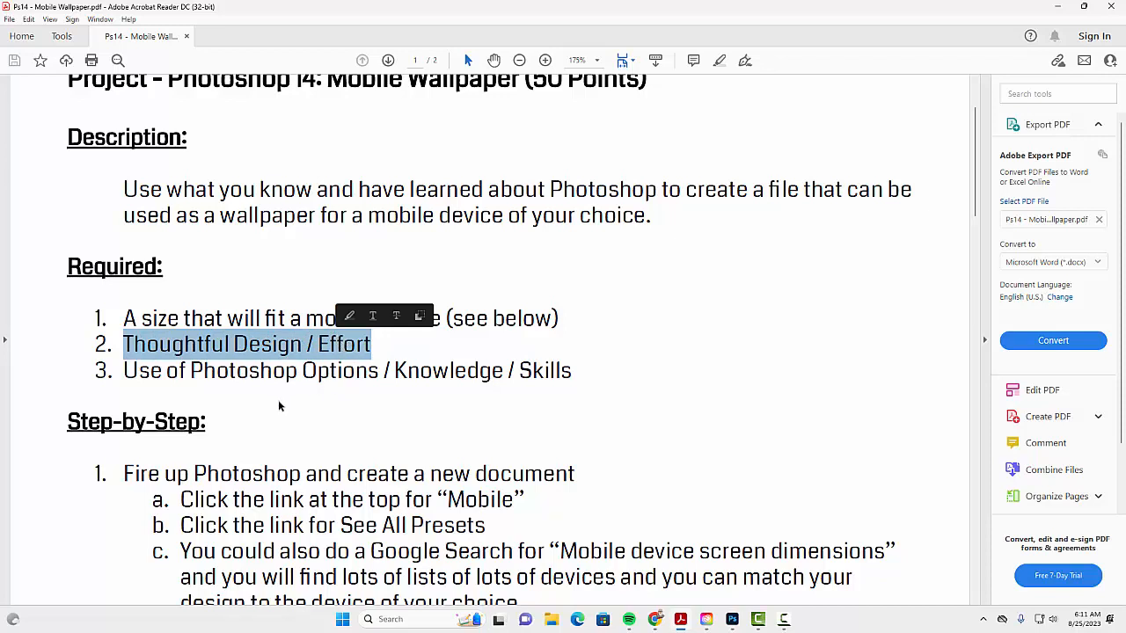
pyautogui.moveTo(191, 371); pyautogui.dragTo(504, 370)
pyautogui.moveTo(422, 370); pyautogui.dragTo(546, 372)
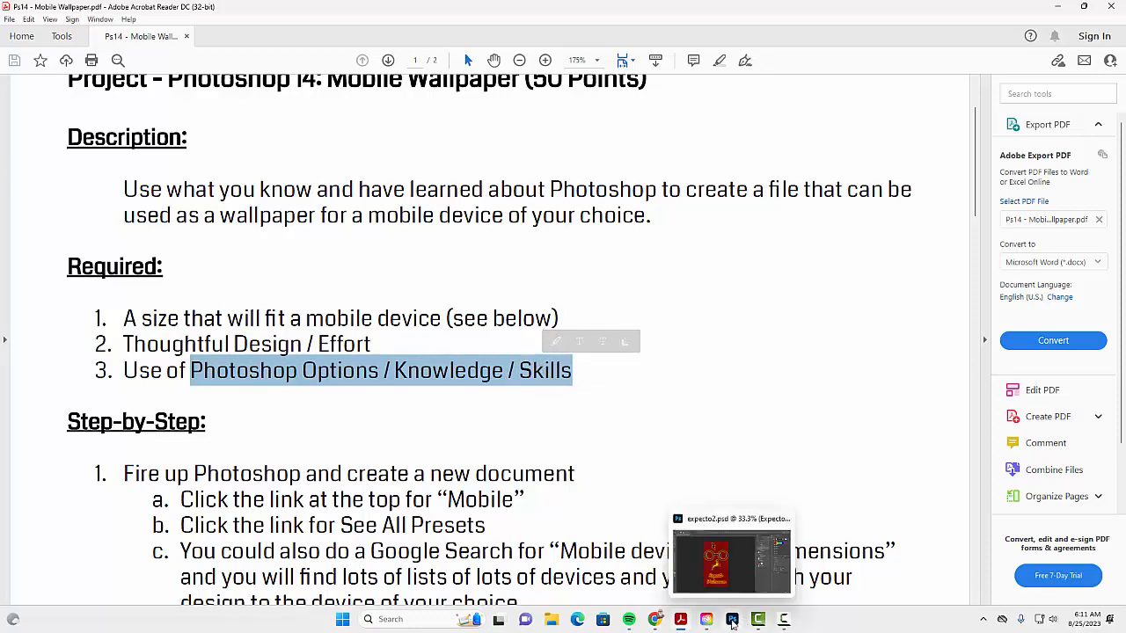
# Step: Switch to Photoshop, move the contextual task bar off the sample wallpaper artwork to view it, and close expecto2.psd
pyautogui.click(733, 619)
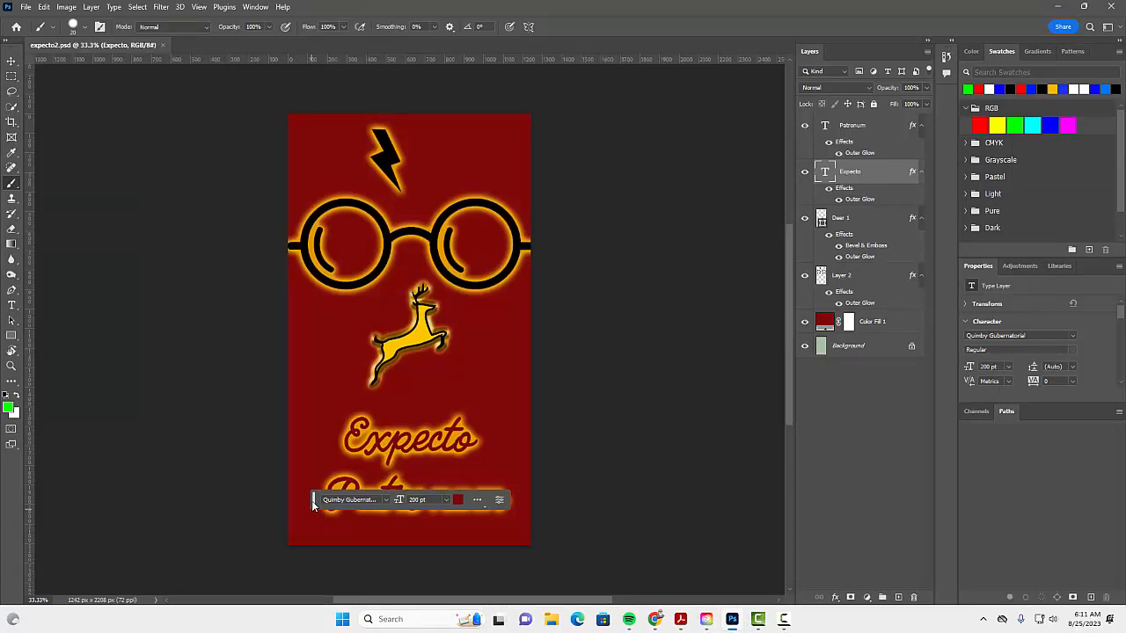
pyautogui.moveTo(313, 501); pyautogui.dragTo(346, 570)
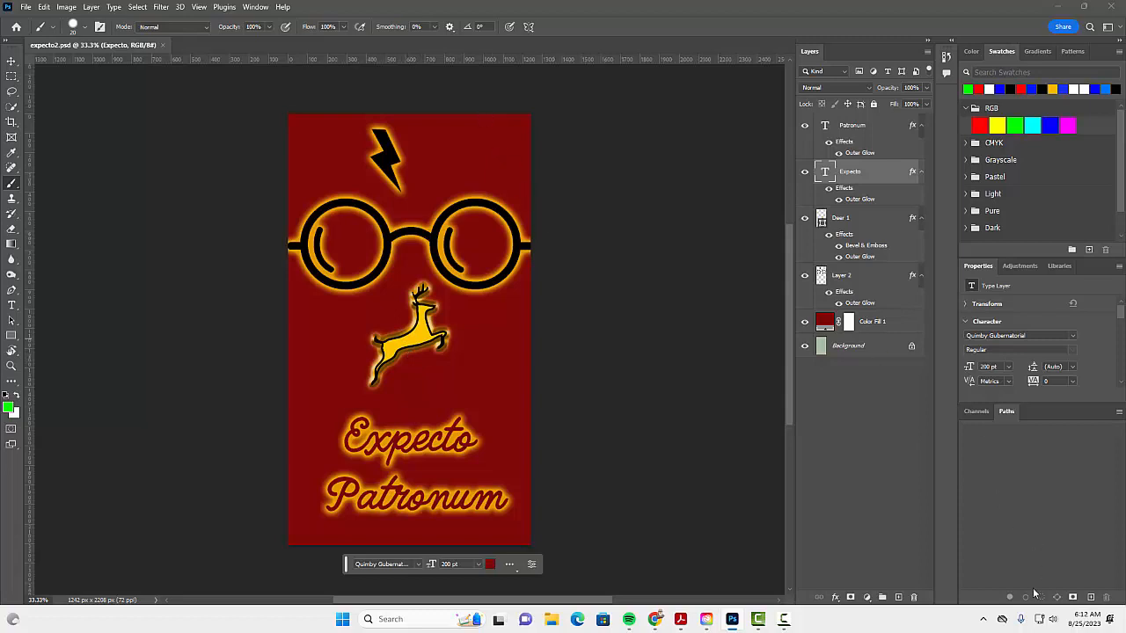
pyautogui.click(782, 621)
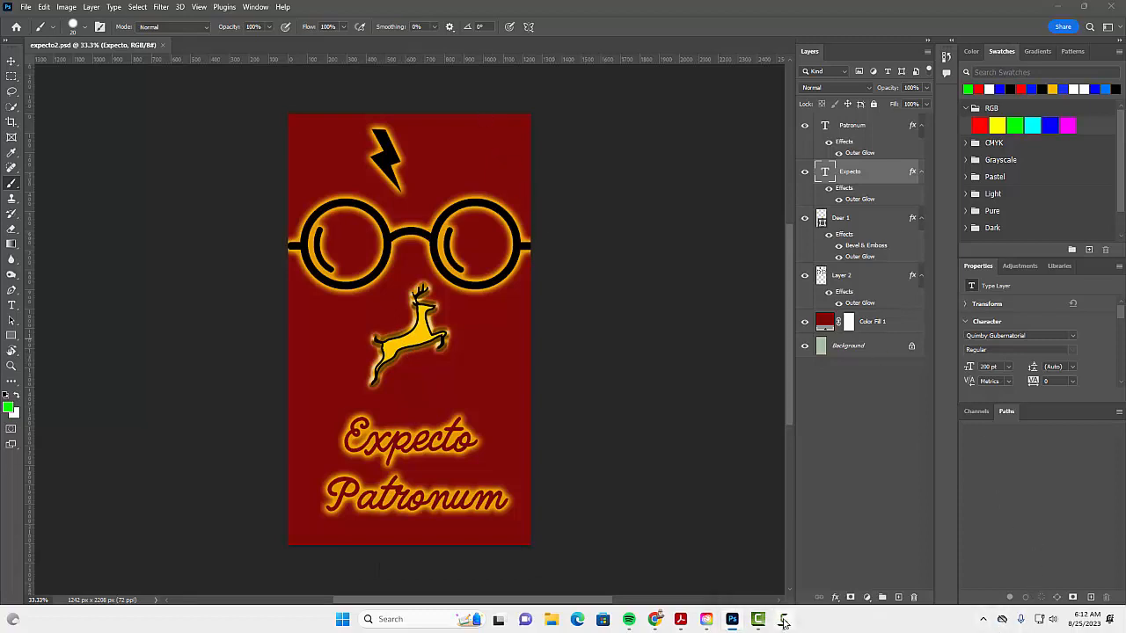
pyautogui.click(1069, 563)
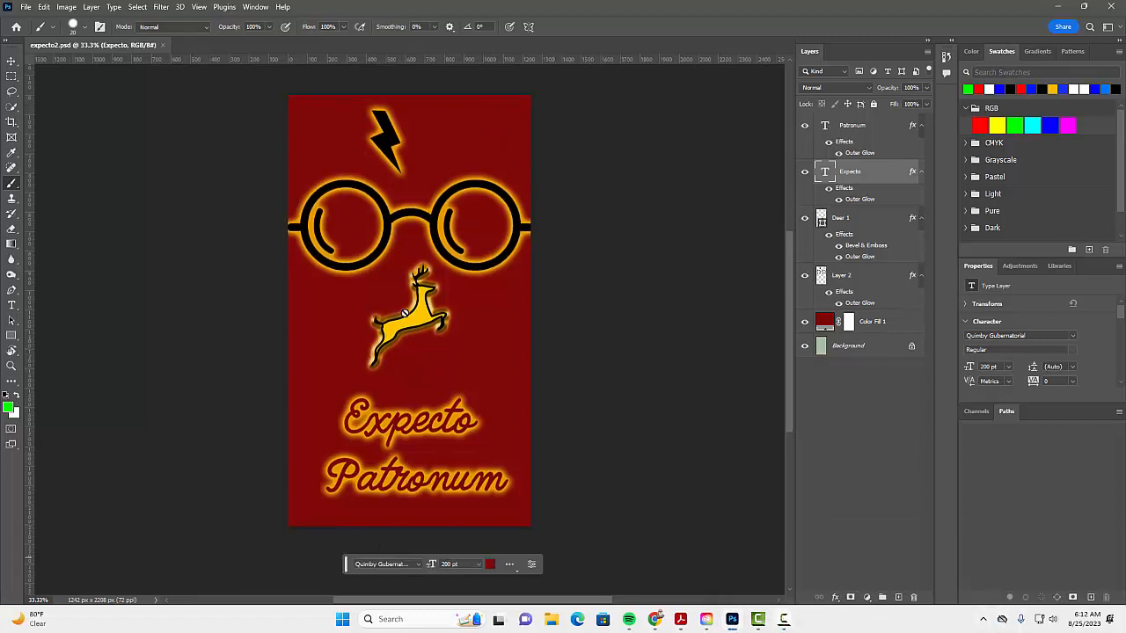
pyautogui.click(163, 45)
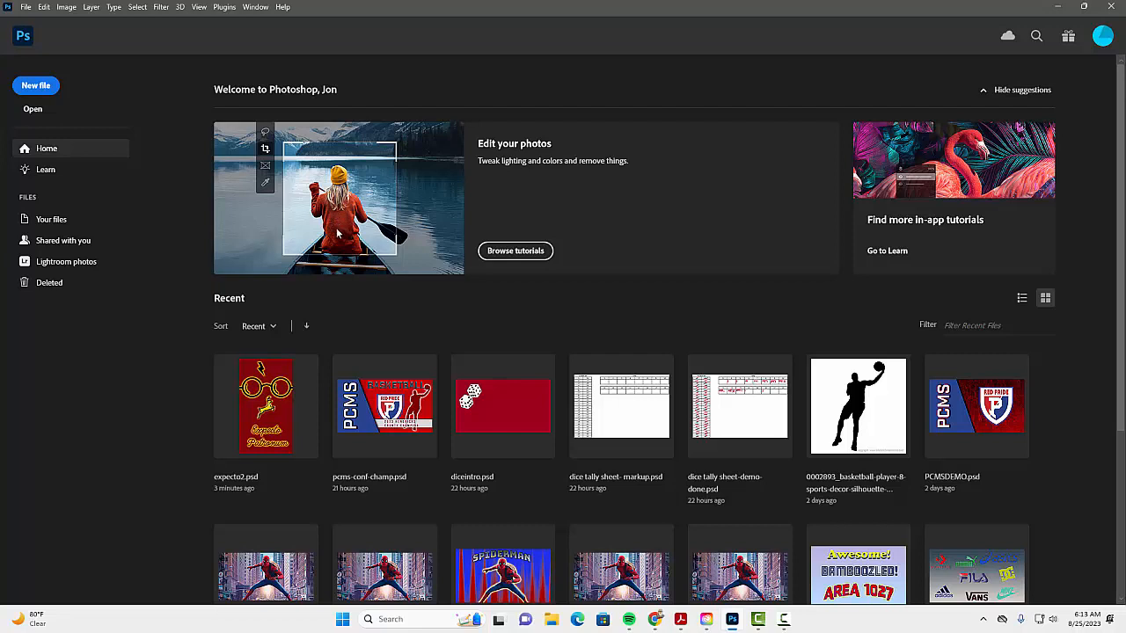
# Step: Create a new document from the iPhone X mobile preset, 1125 x 2436 px at 72 ppi, with artboards turned off
pyautogui.click(28, 86)
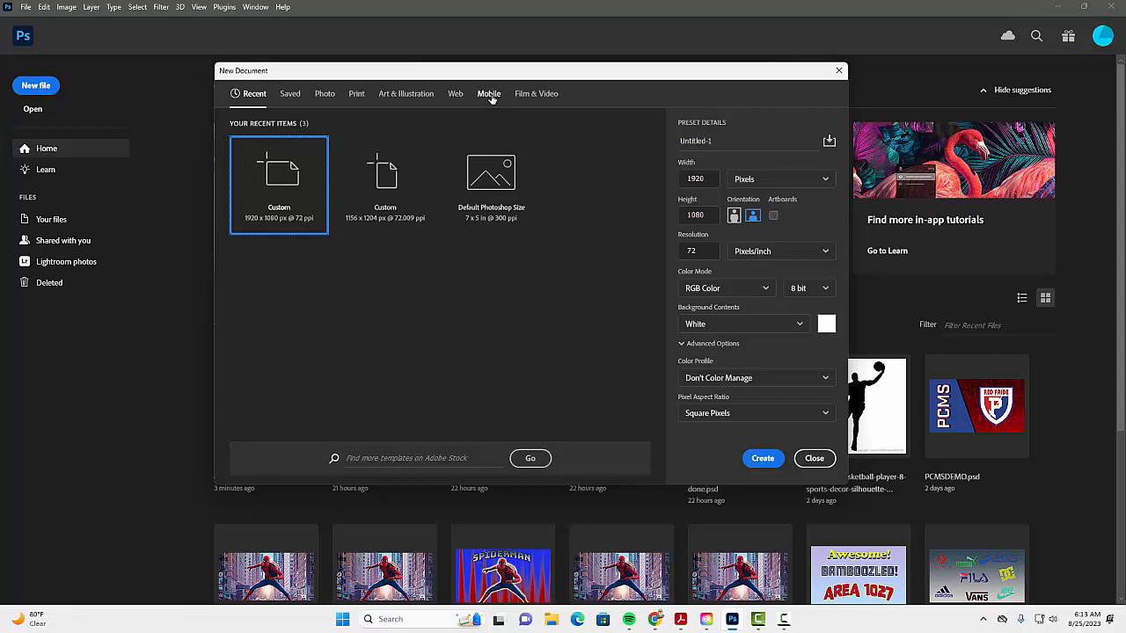
pyautogui.press('super+plus')
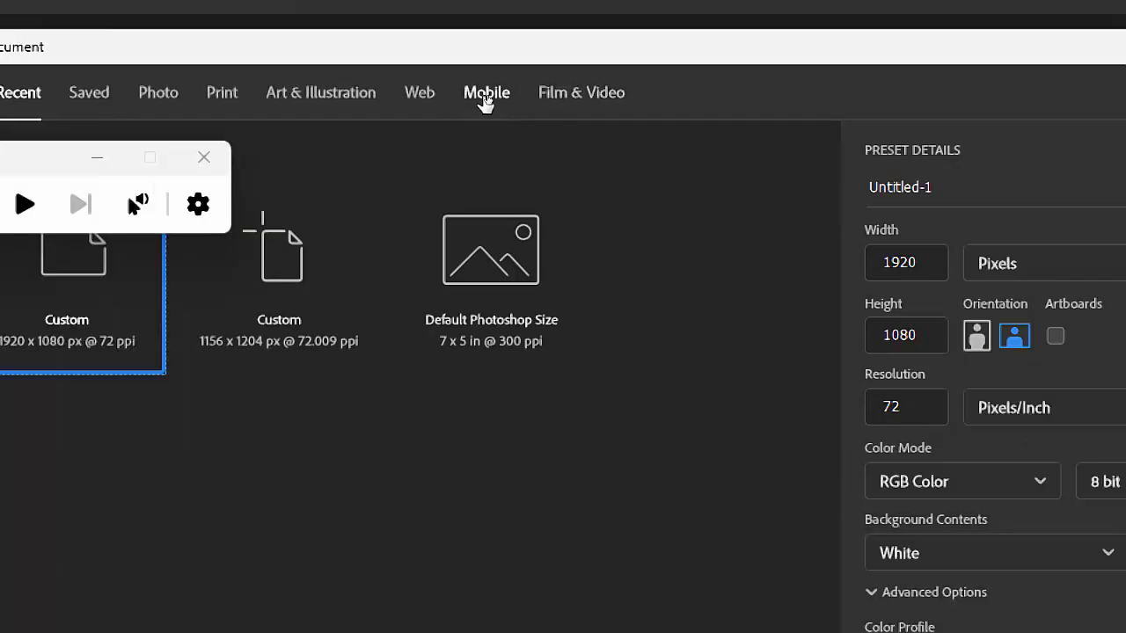
pyautogui.click(81, 162)
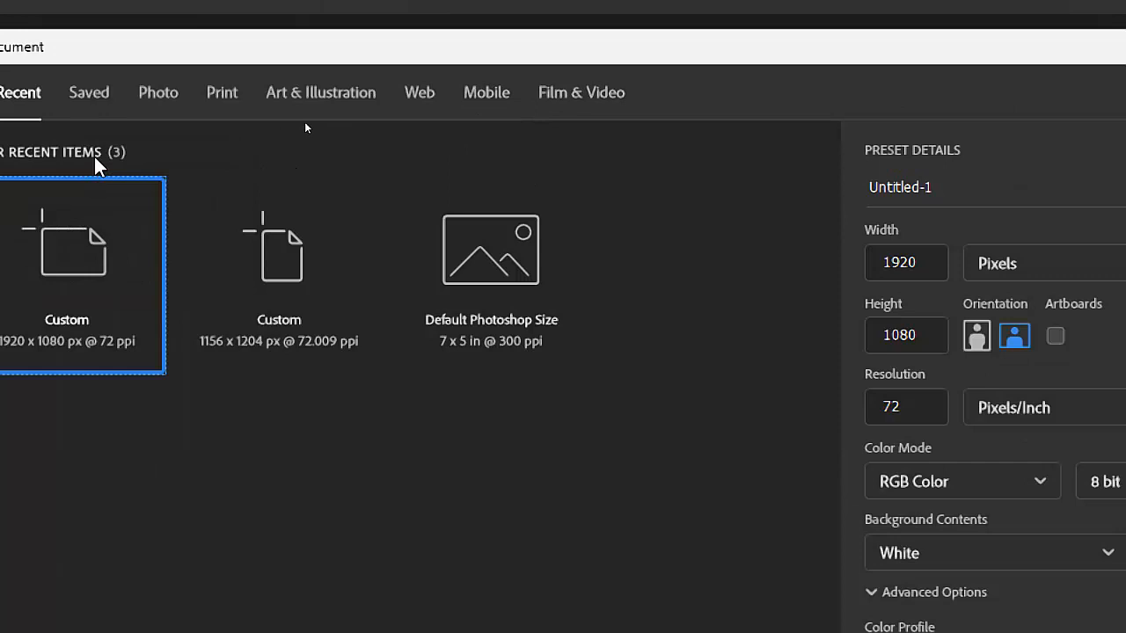
pyautogui.click(488, 93)
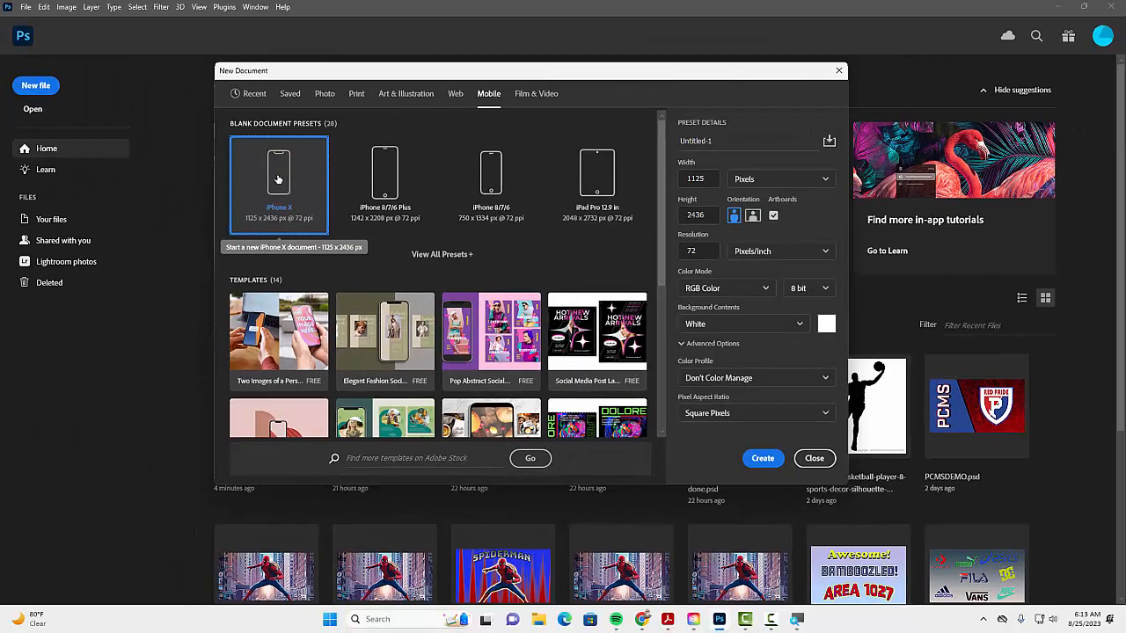
pyautogui.click(774, 217)
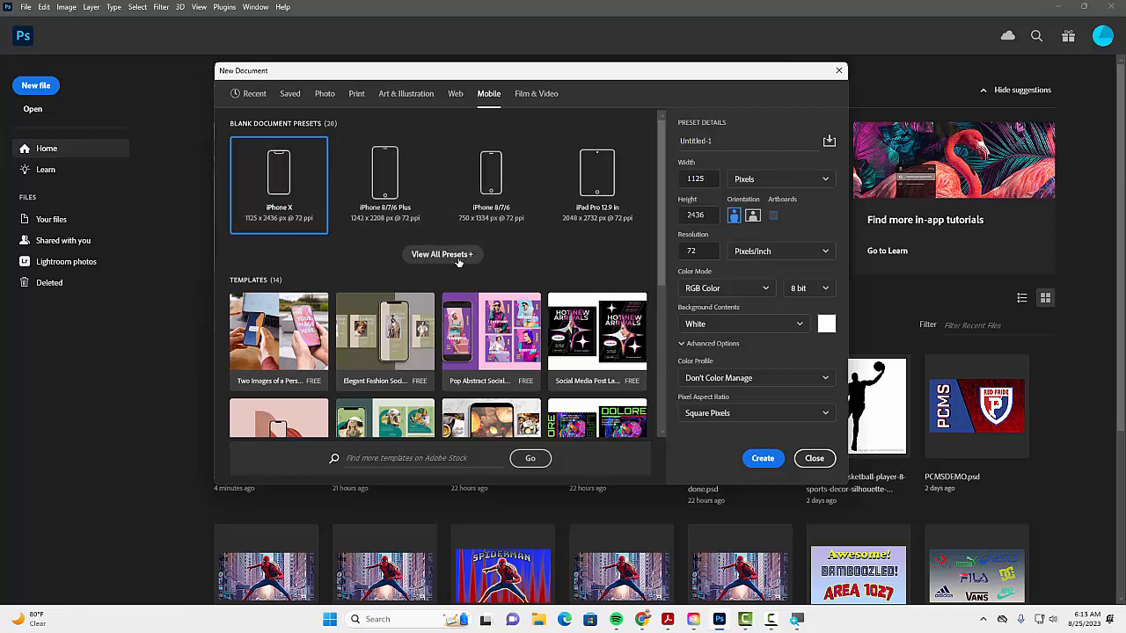
pyautogui.click(763, 458)
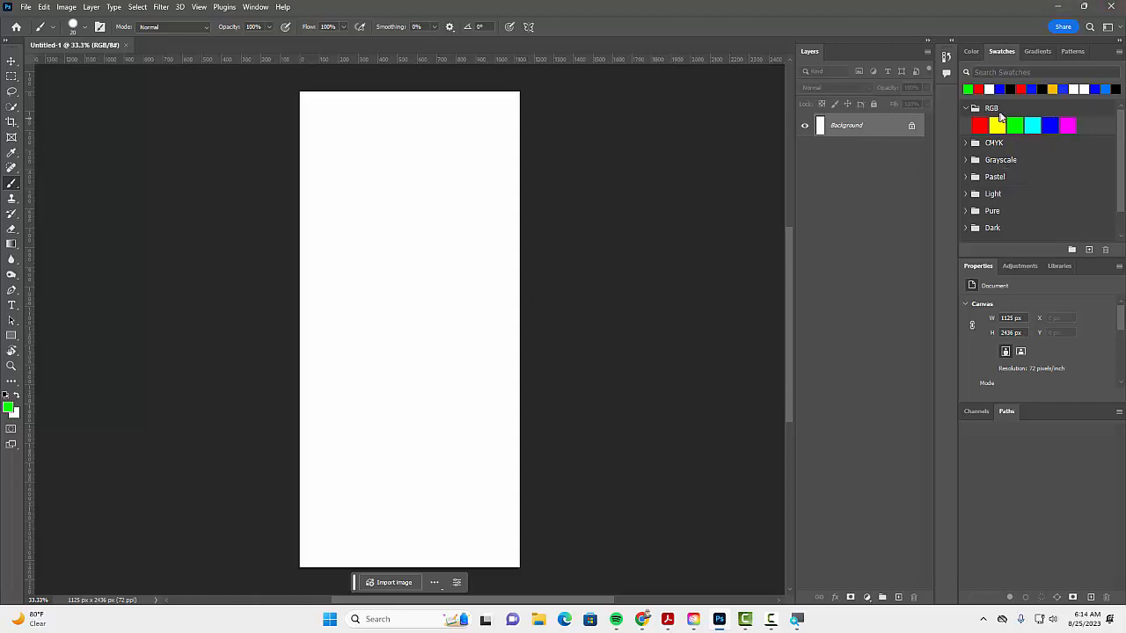
# Step: Set the foreground color to dark red, hex a70000
pyautogui.scroll(-1, 993, 216)
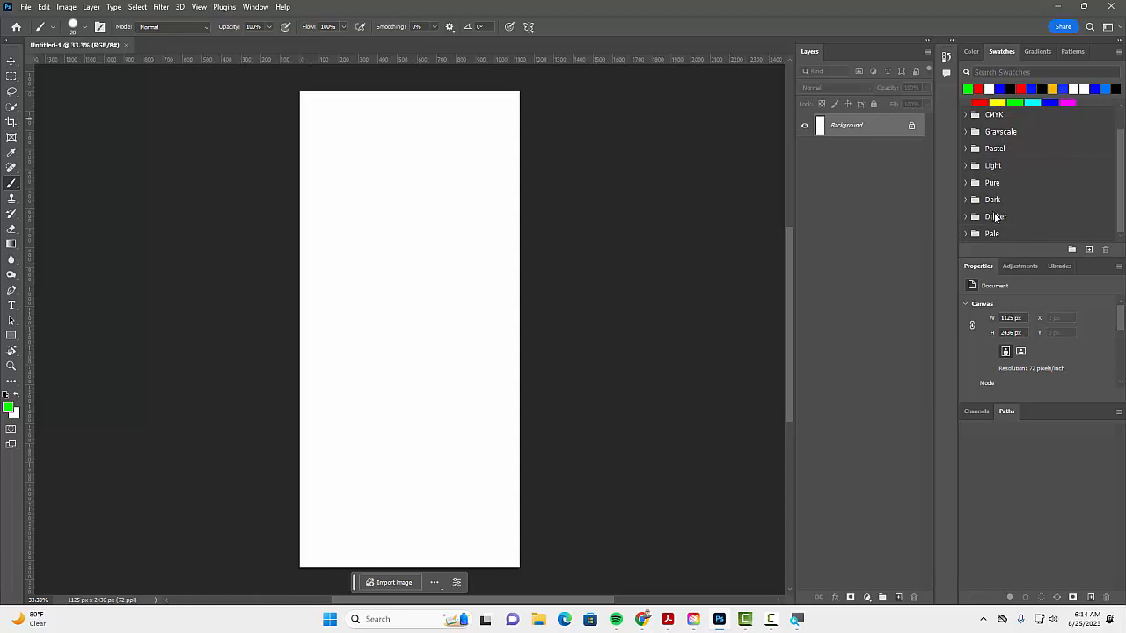
pyautogui.scroll(1, 1000, 156)
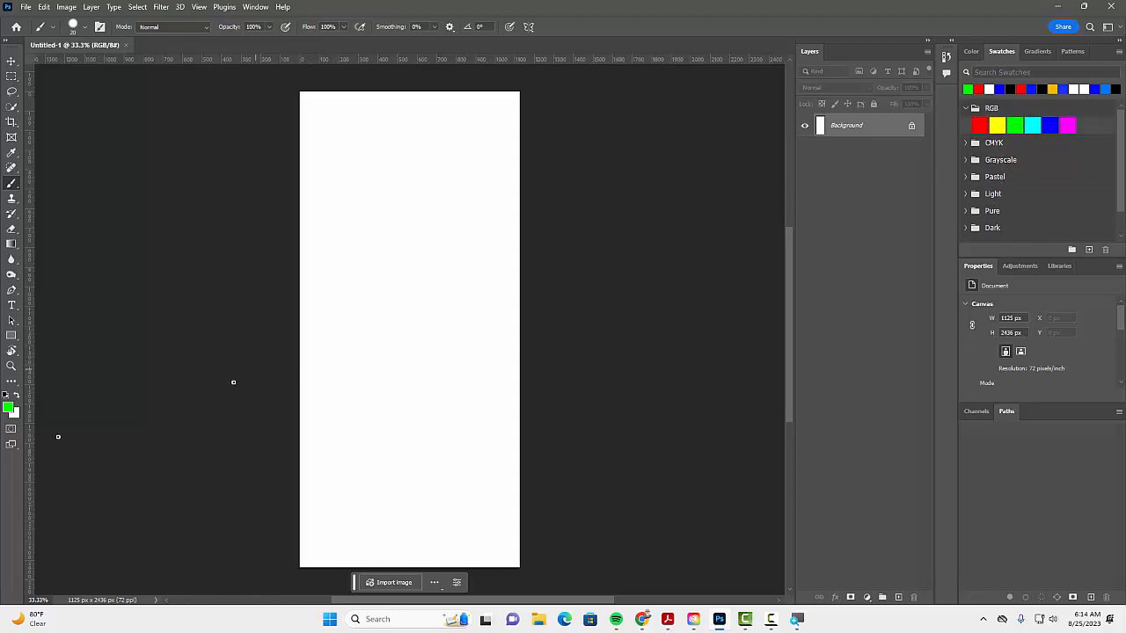
pyautogui.click(8, 408)
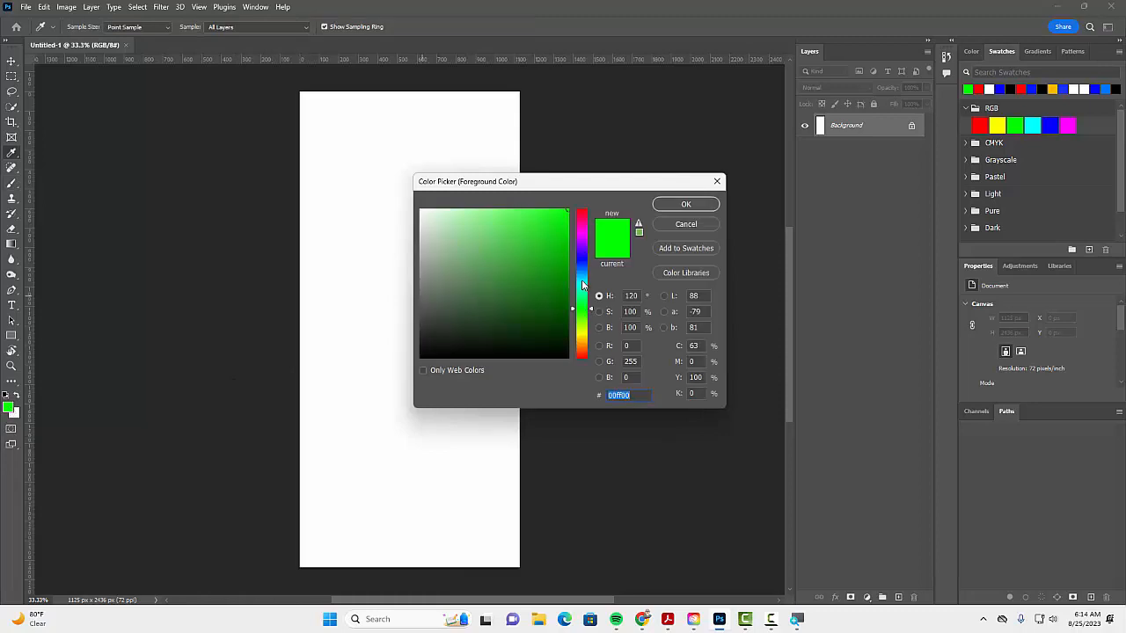
pyautogui.moveTo(585, 287); pyautogui.dragTo(585, 202)
pyautogui.moveTo(558, 254)
pyautogui.mouseDown()
pyautogui.moveTo(568, 274)
pyautogui.moveTo(568, 260)
pyautogui.mouseUp()
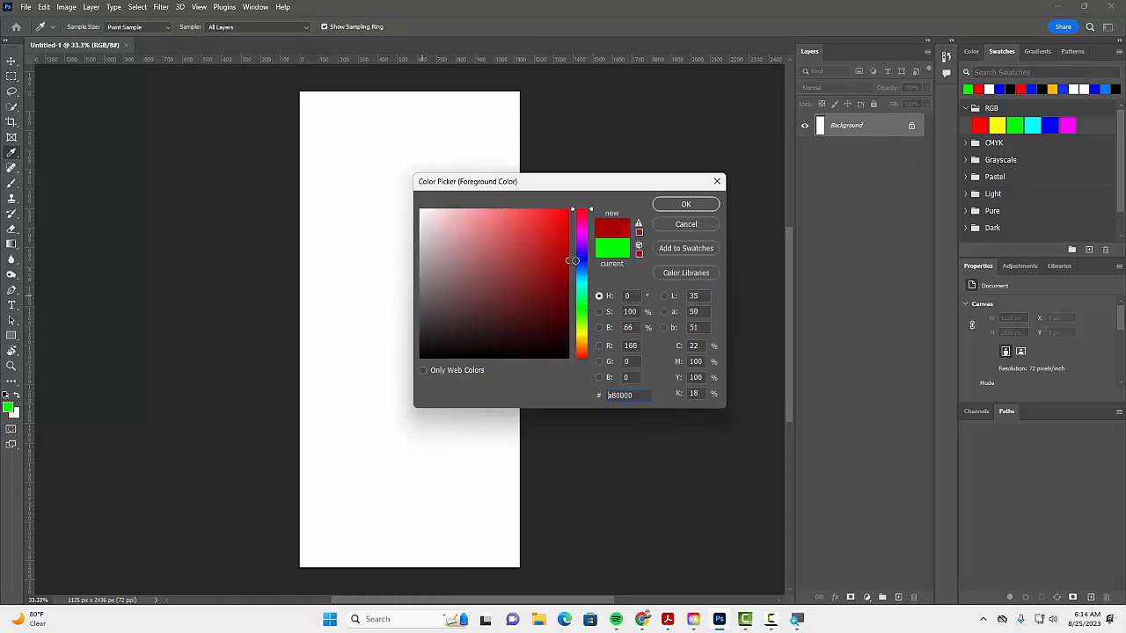
pyautogui.click(685, 204)
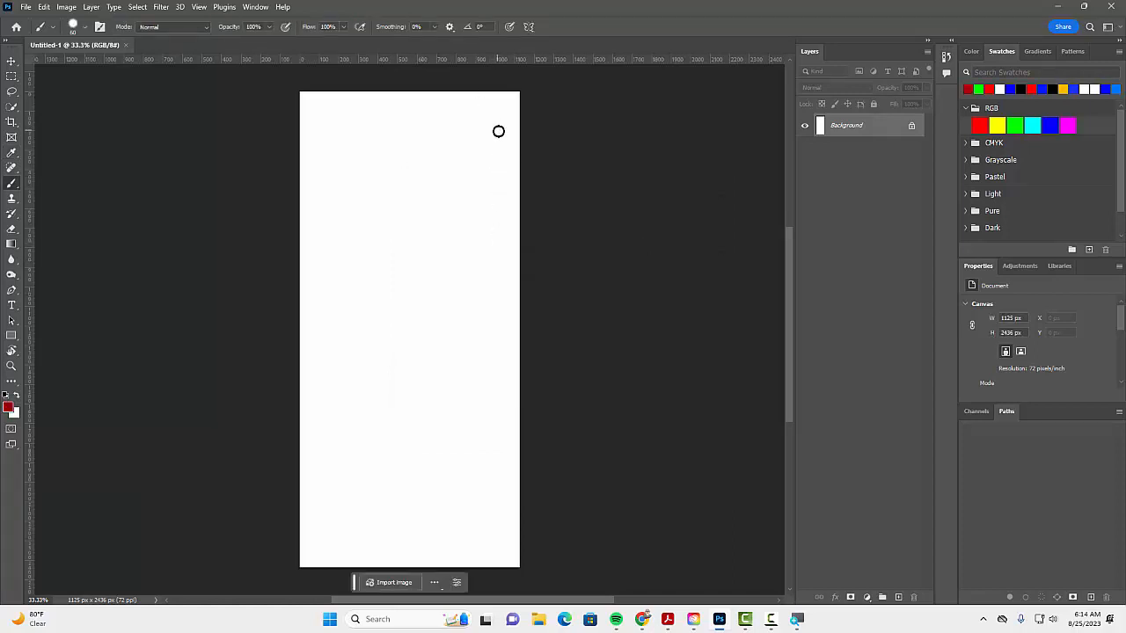
# Step: Enlarge the brush to 800 px and paint the entire blank canvas dark red
pyautogui.press(']')
pyautogui.press(']')
pyautogui.press(']')
pyautogui.press(']')
pyautogui.press(']')
pyautogui.press(']')
pyautogui.press(']')
pyautogui.press(']')
pyautogui.press(']')
pyautogui.press(']')
pyautogui.press(']')
pyautogui.press(']')
pyautogui.moveTo(531, 126)
pyautogui.mouseDown()
pyautogui.moveTo(277, 155)
pyautogui.moveTo(602, 146)
pyautogui.moveTo(289, 257)
pyautogui.moveTo(637, 291)
pyautogui.moveTo(360, 364)
pyautogui.moveTo(372, 441)
pyautogui.moveTo(469, 446)
pyautogui.moveTo(187, 532)
pyautogui.moveTo(547, 528)
pyautogui.moveTo(279, 569)
pyautogui.moveTo(388, 560)
pyautogui.moveTo(566, 434)
pyautogui.mouseUp()
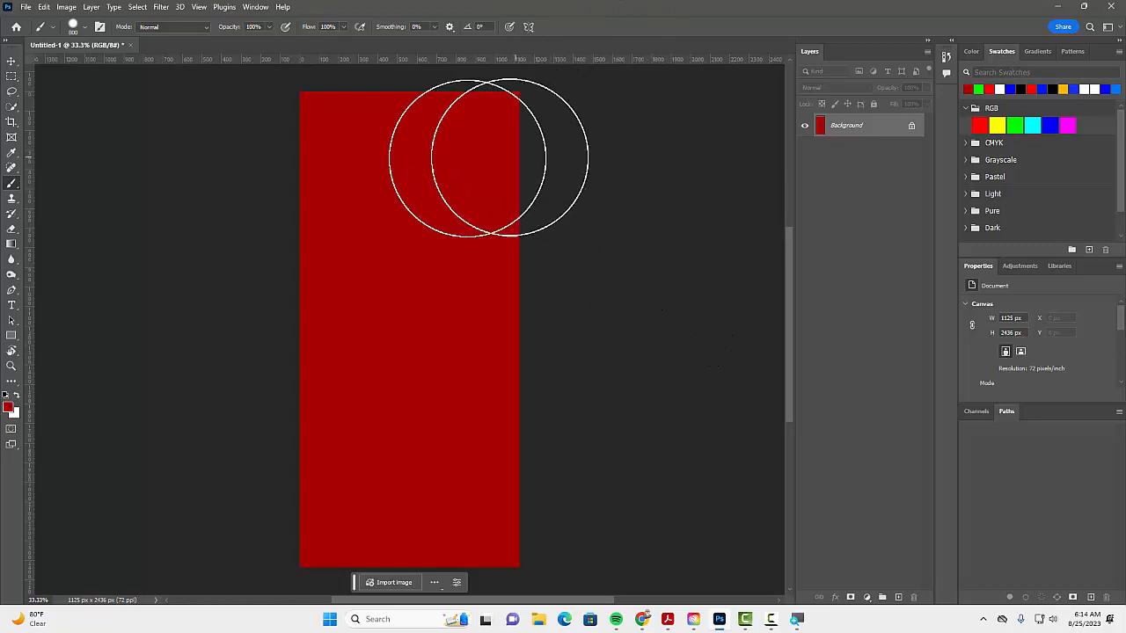
# Step: Open the glasses JPG image from the 03-Mobile-Wallpaper folder
pyautogui.click(25, 9)
pyautogui.click(39, 30)
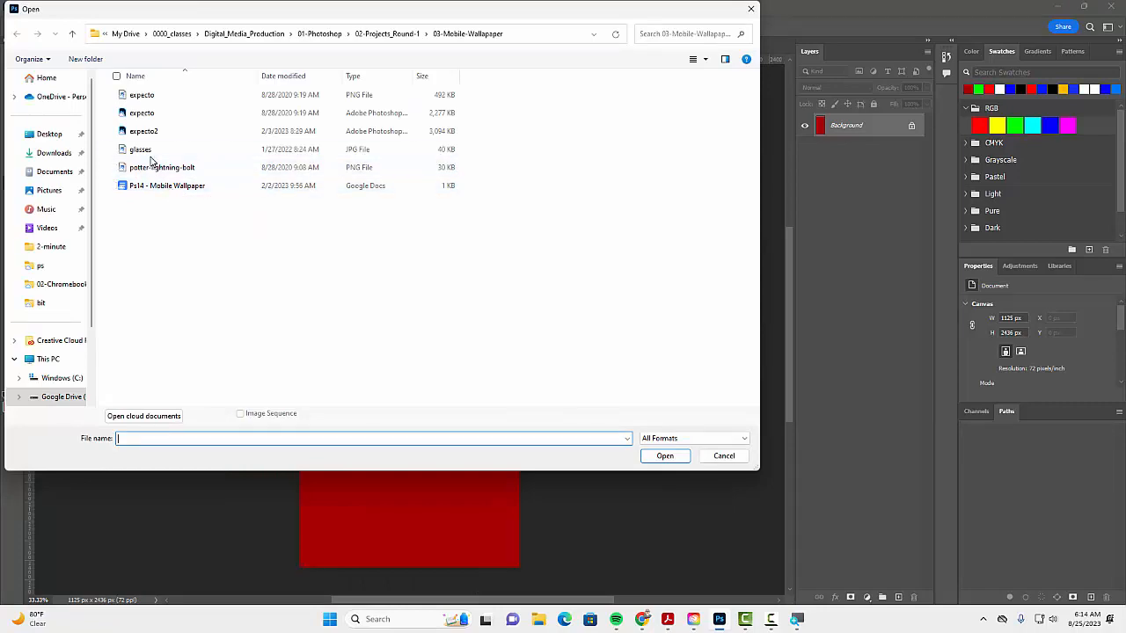
pyautogui.doubleClick(149, 152)
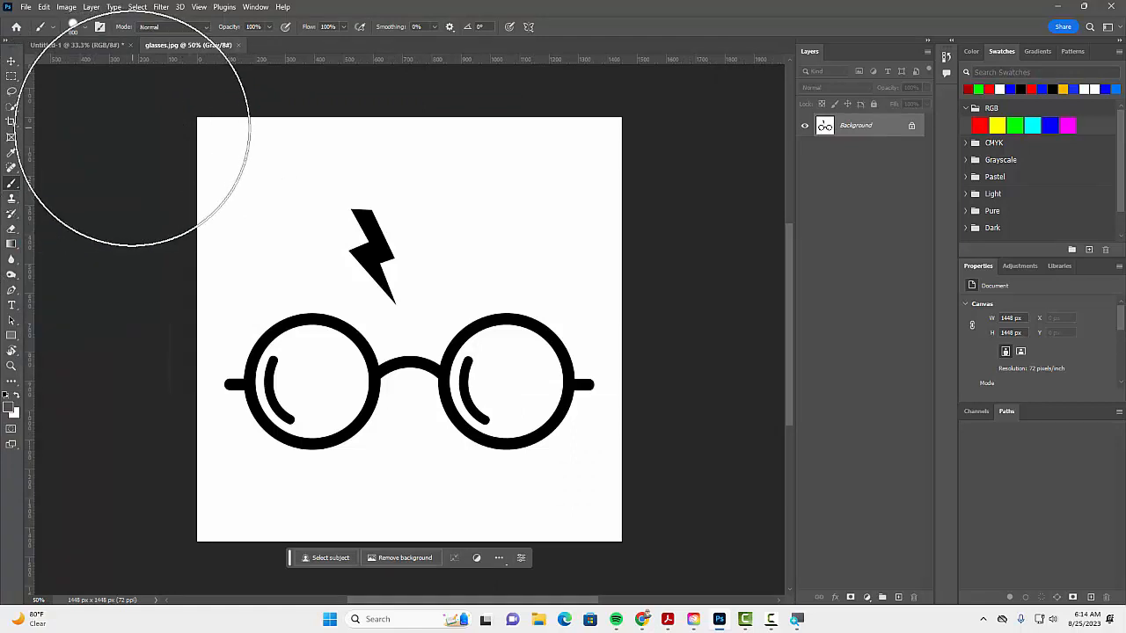
# Step: Select the white background and lens interiors with the Magic Wand, and invert the selection to isolate the black glasses and lightning bolt
pyautogui.click(12, 108)
pyautogui.rightClick(11, 108)
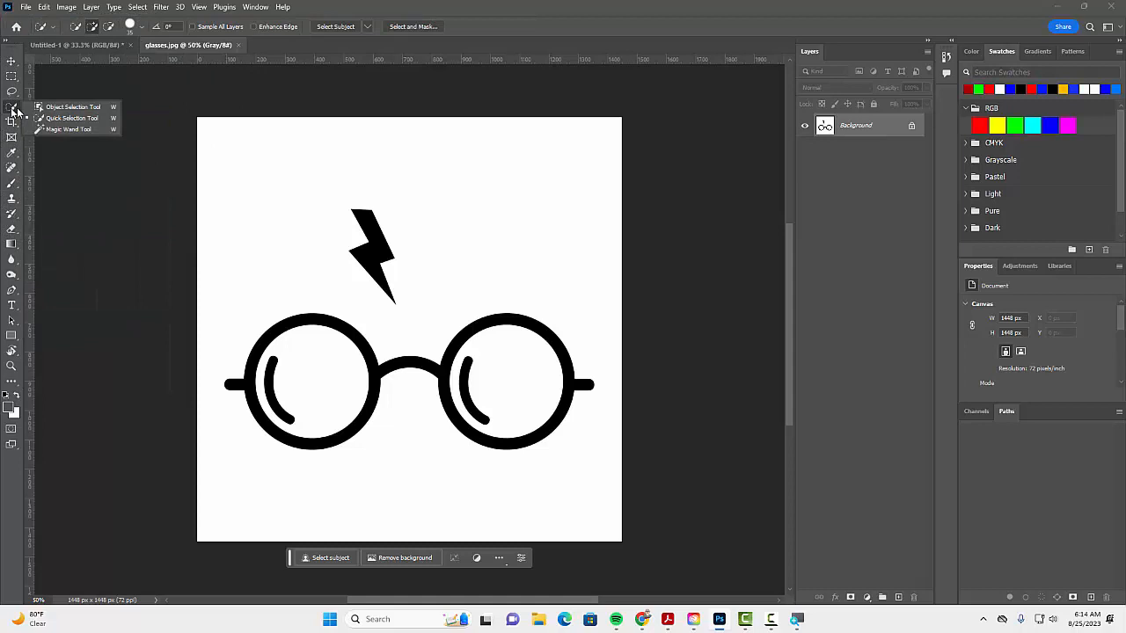
pyautogui.click(55, 128)
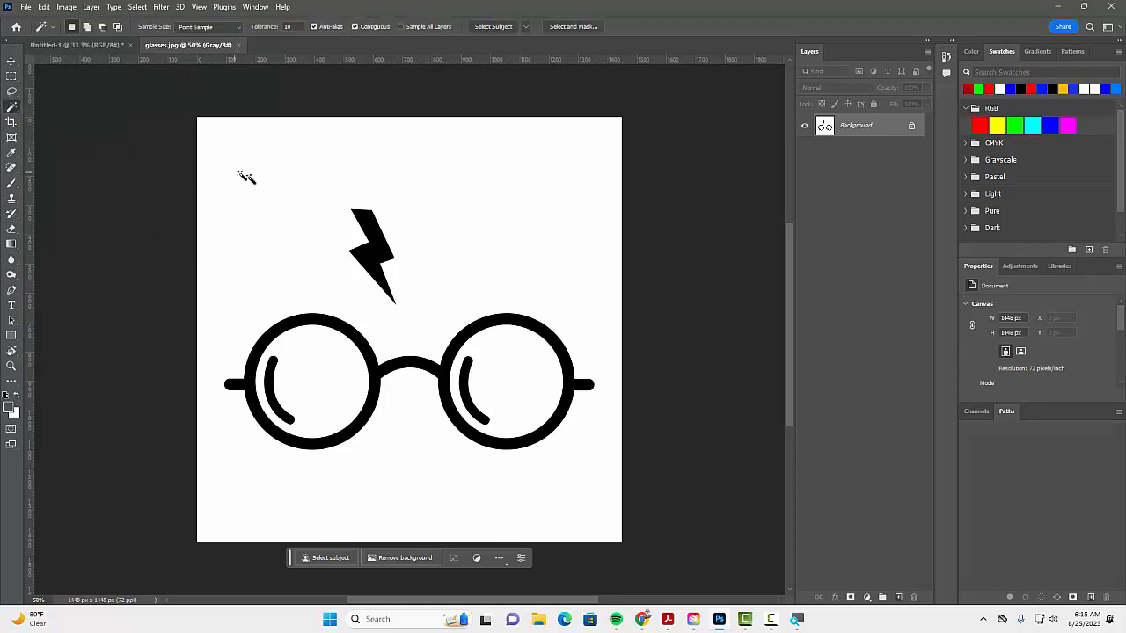
pyautogui.click(291, 243)
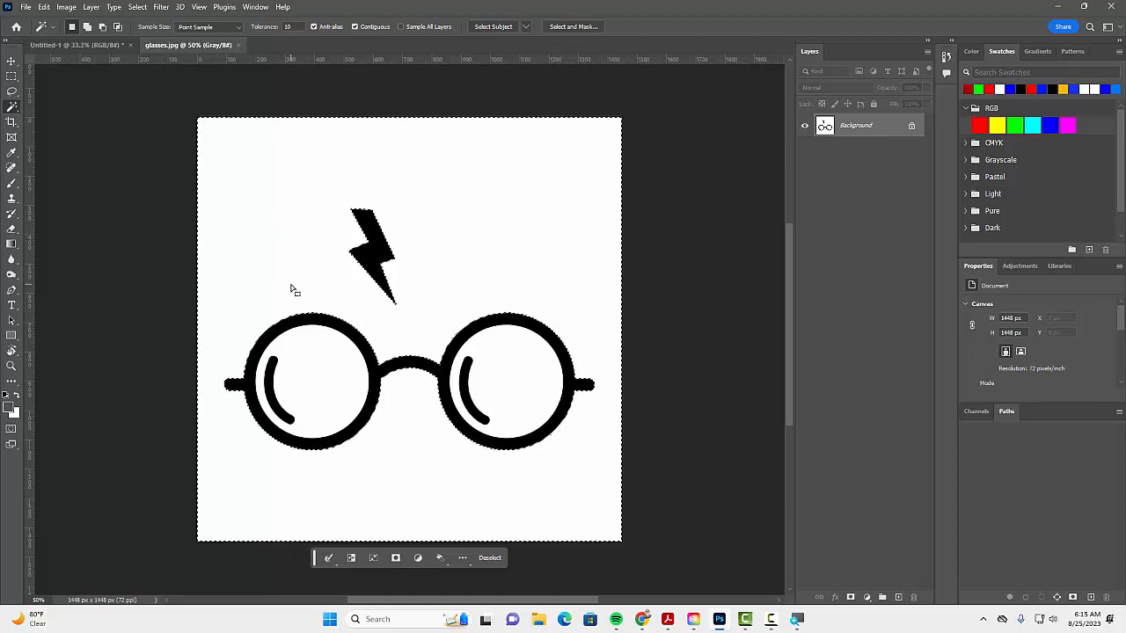
pyautogui.keyDown('shift'); pyautogui.click(332, 382); pyautogui.keyUp('shift')
pyautogui.keyDown('shift'); pyautogui.click(522, 381); pyautogui.keyUp('shift')
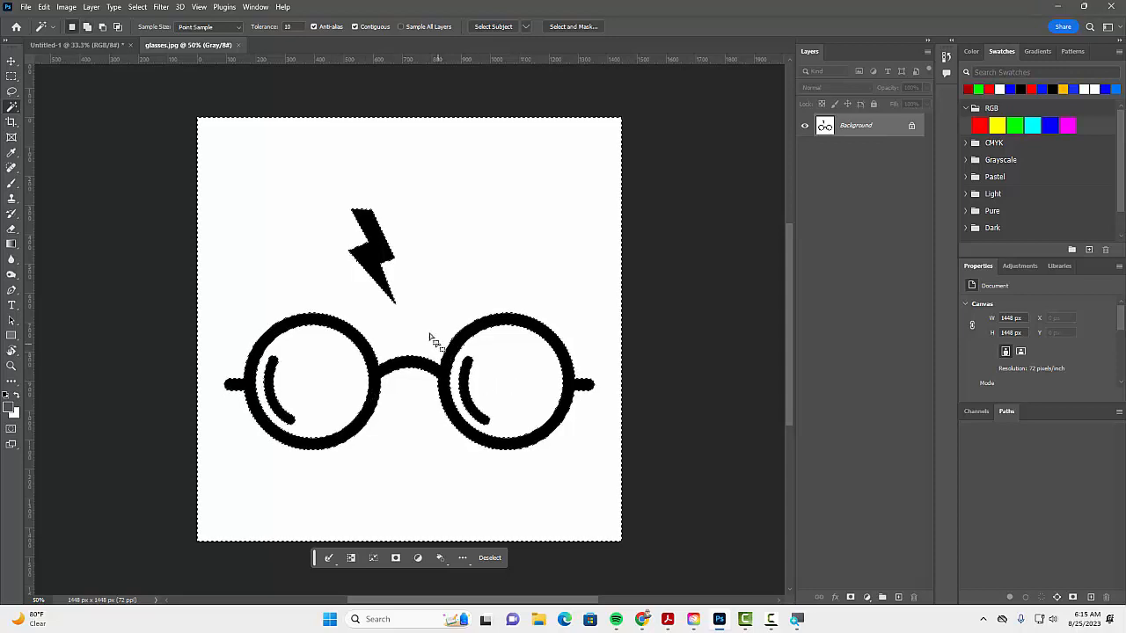
pyautogui.click(144, 7)
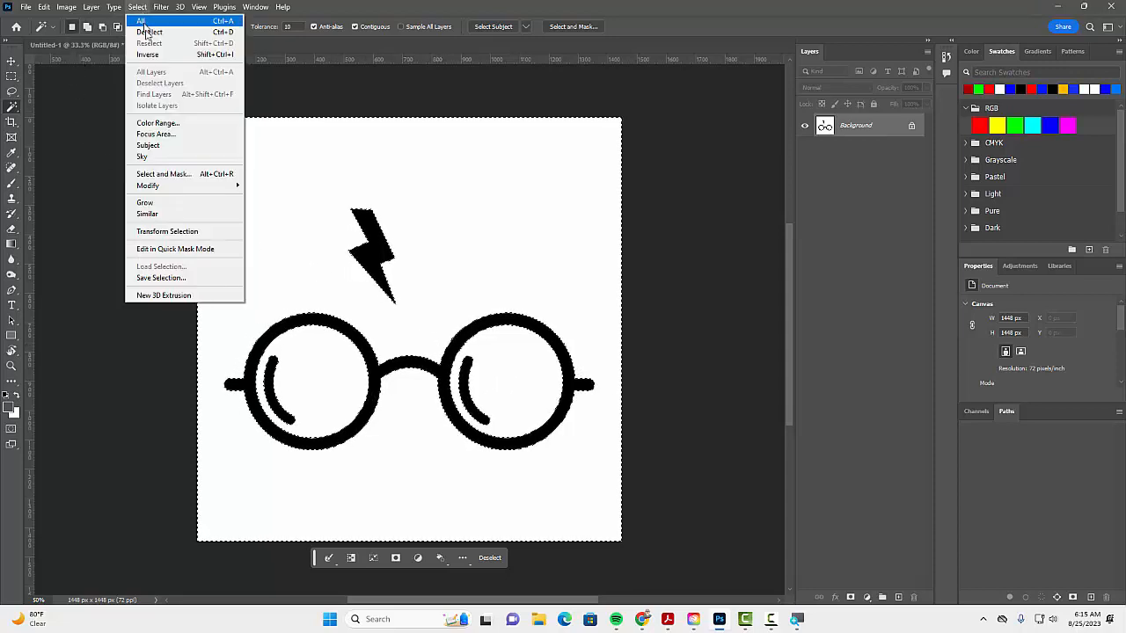
pyautogui.click(156, 48)
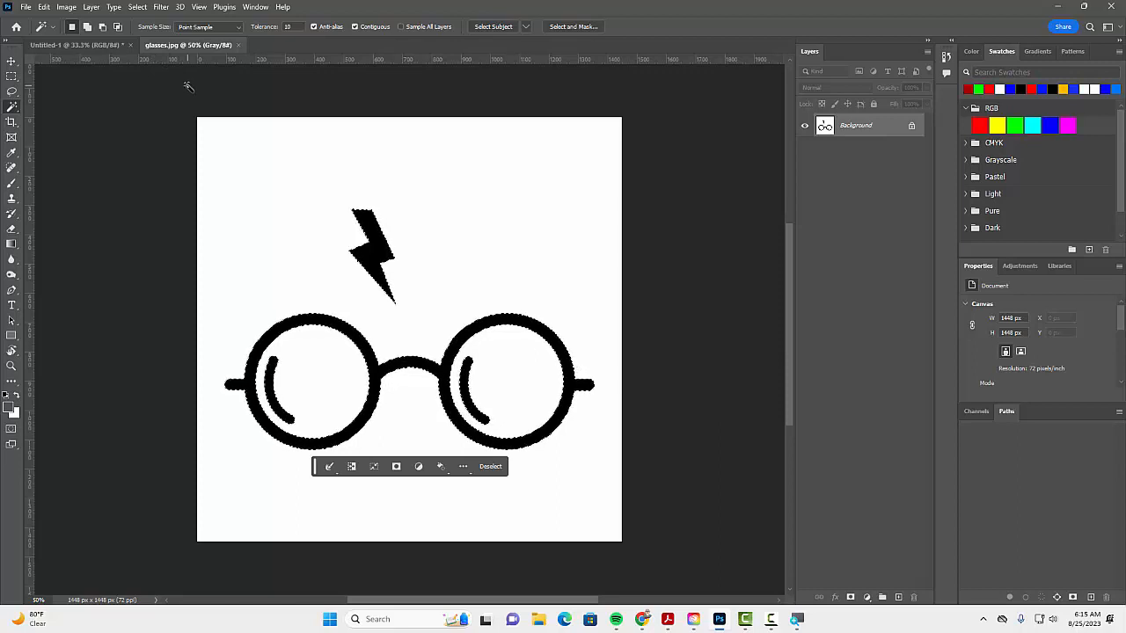
# Step: Paste the glasses and lightning bolt into the red wallpaper document, scaled to 90.15% and positioned across its upper part
pyautogui.click(75, 47)
pyautogui.hotkey('ctrl', 'v')
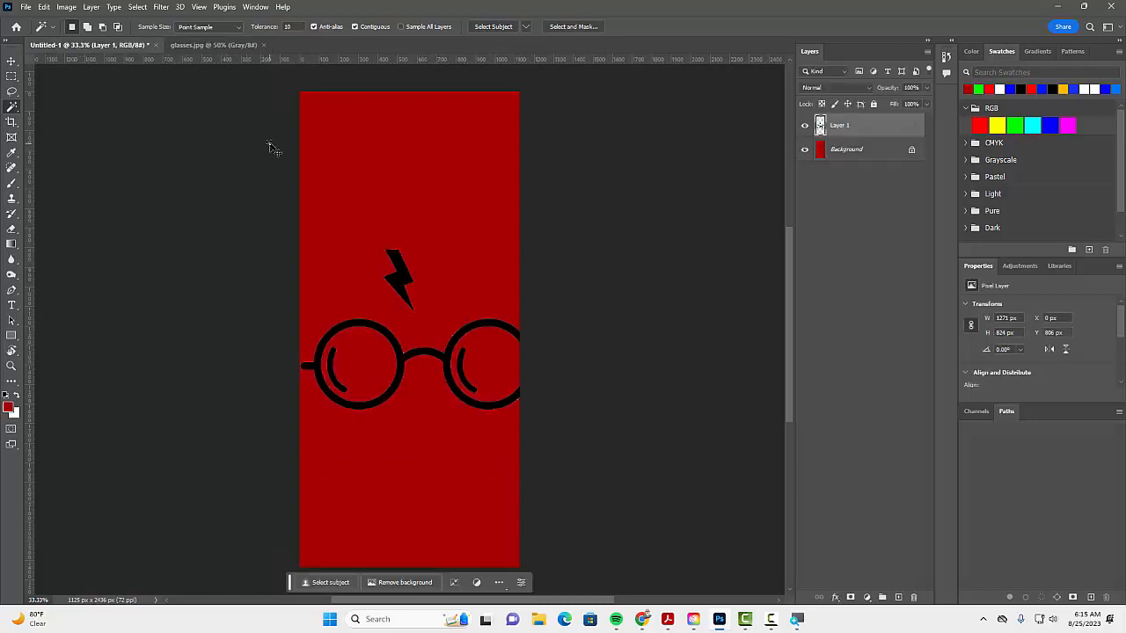
pyautogui.hotkey('ctrl', 't')
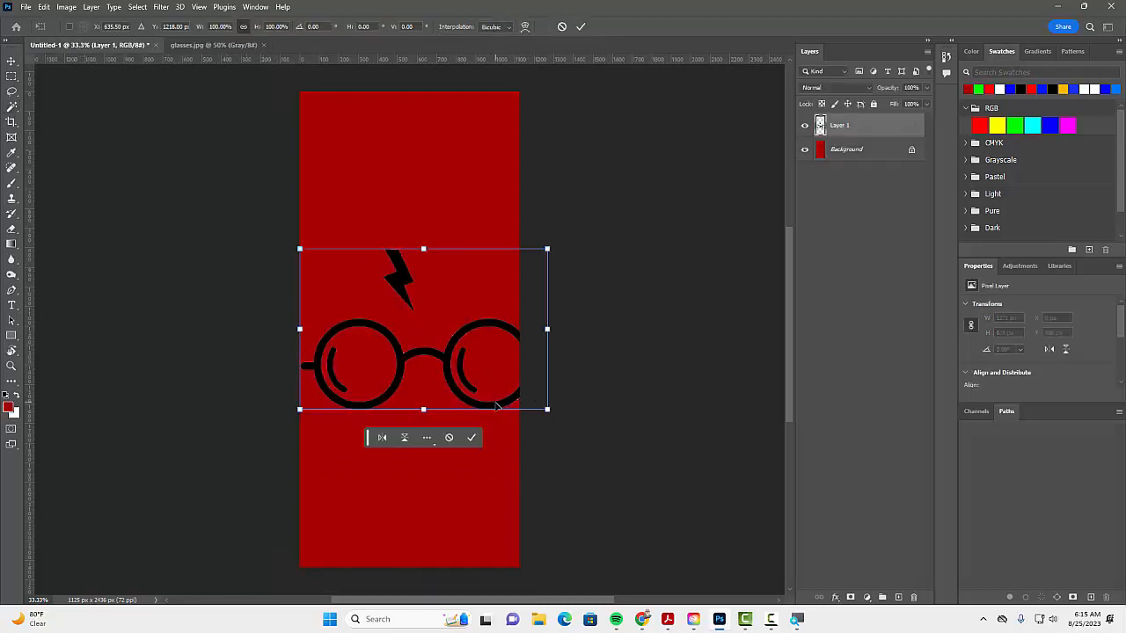
pyautogui.moveTo(497, 405); pyautogui.dragTo(487, 280)
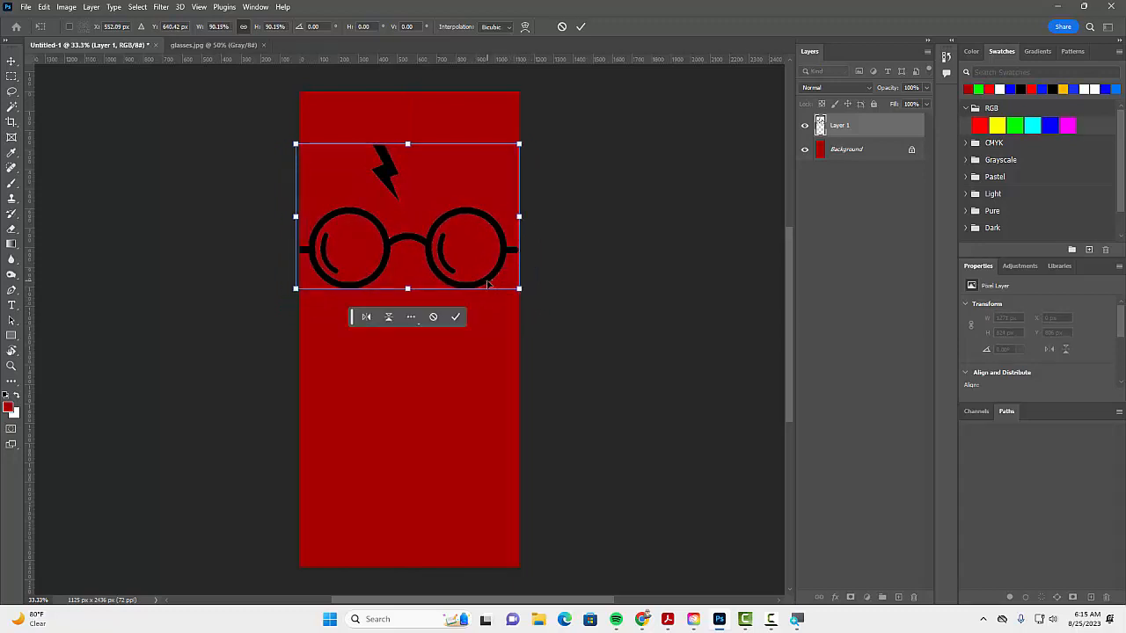
pyautogui.click(581, 27)
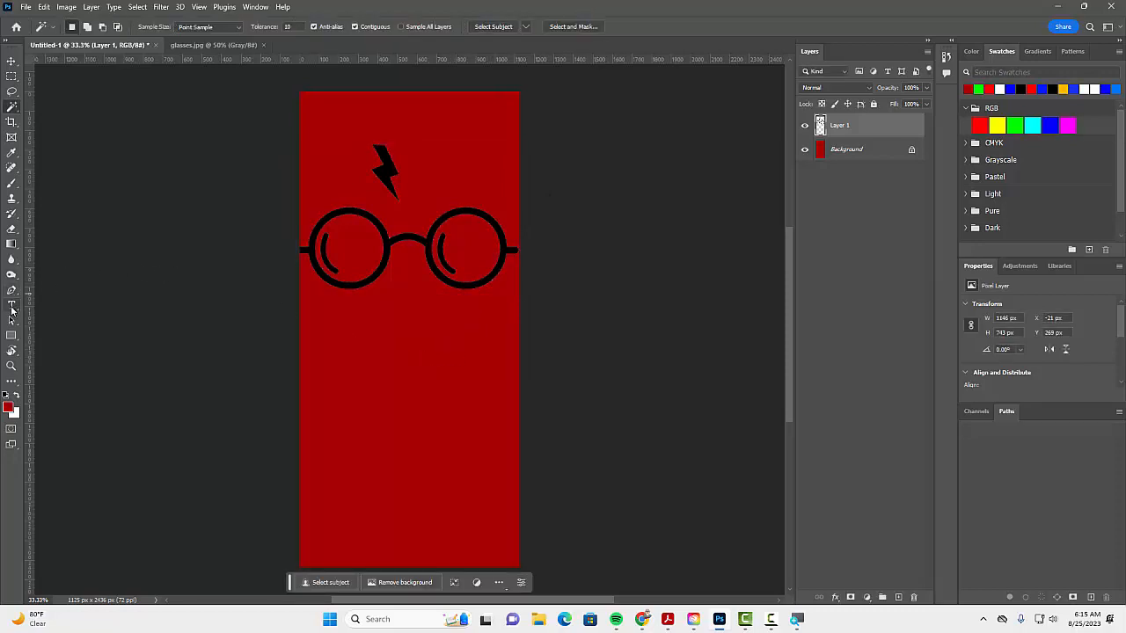
# Step: Add the text "Expecto" in dark red Quimby Gubernatorial in the lower part of the wallpaper
pyautogui.click(12, 307)
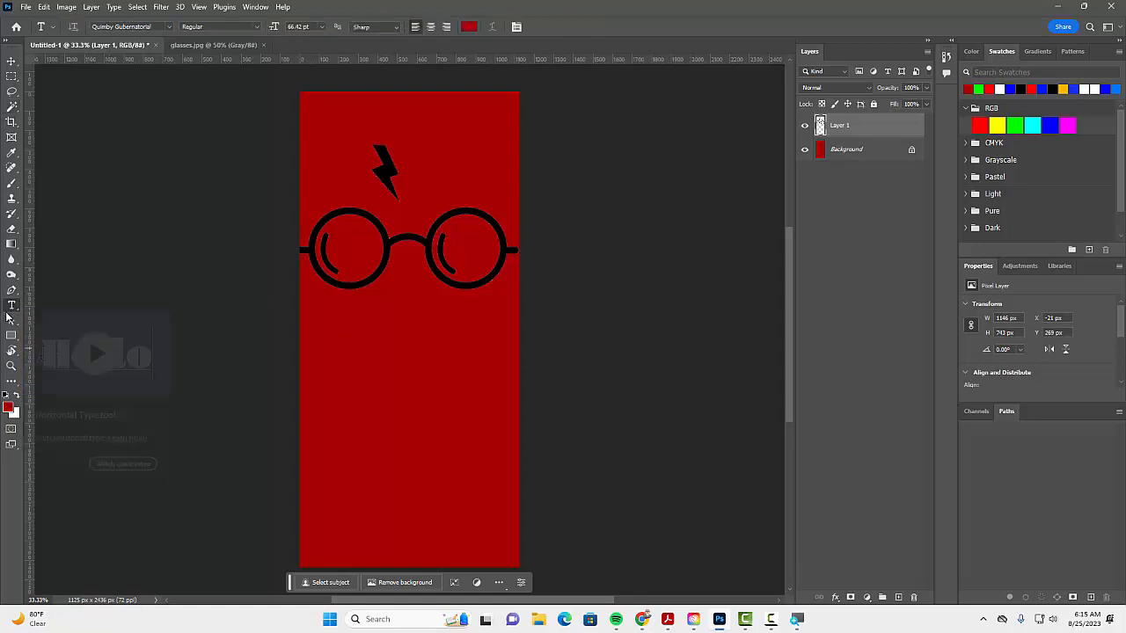
pyautogui.click(335, 447)
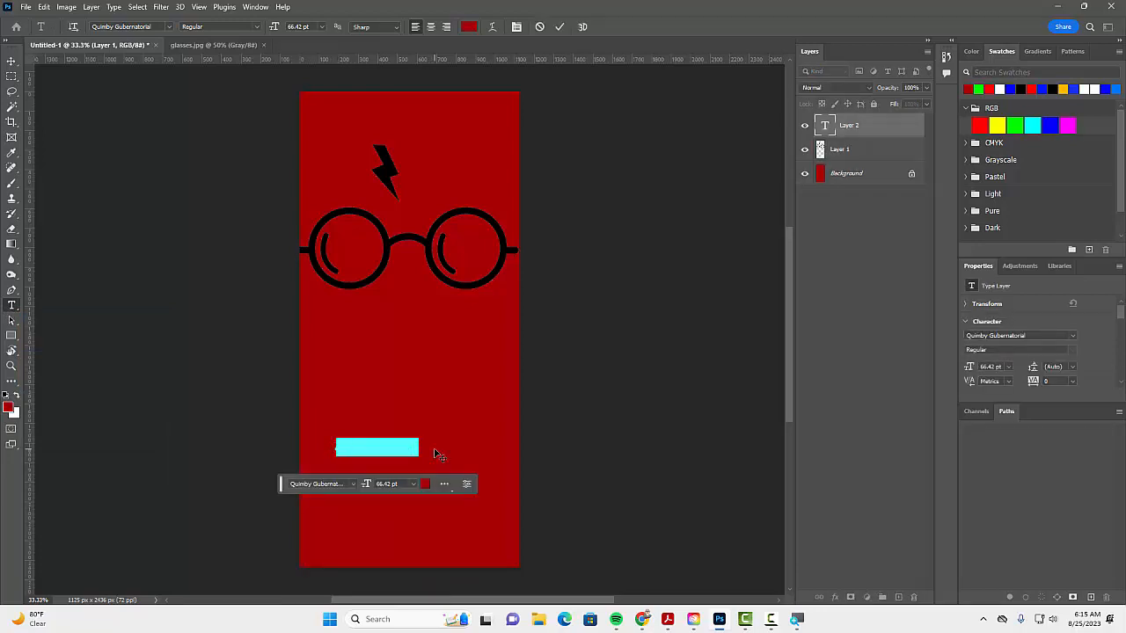
pyautogui.press('BackSpace')
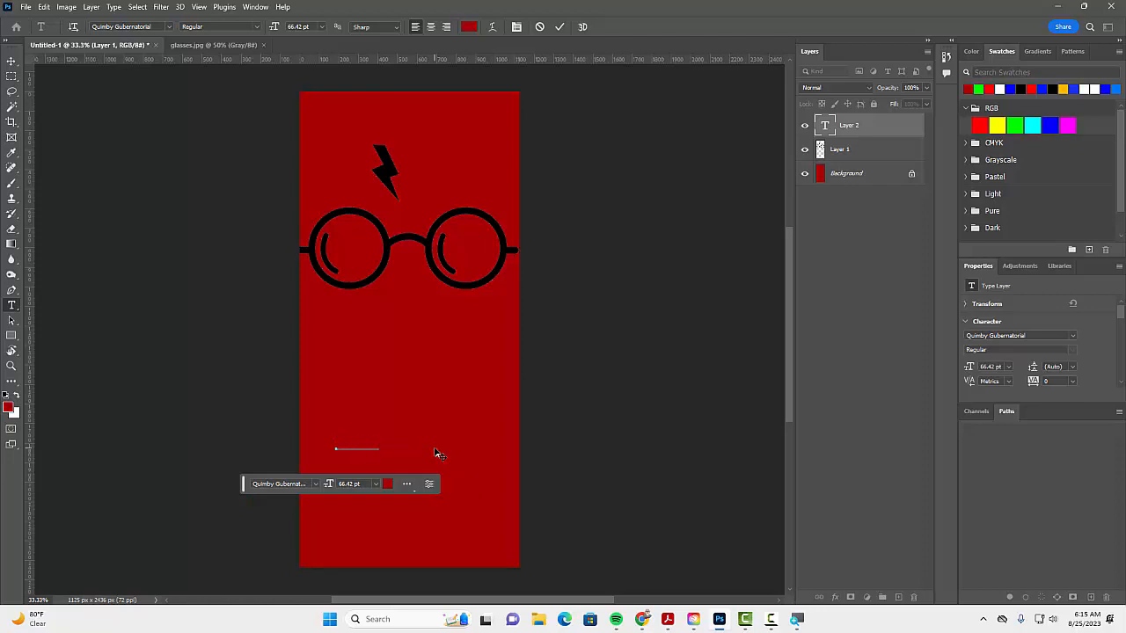
pyautogui.click(557, 28)
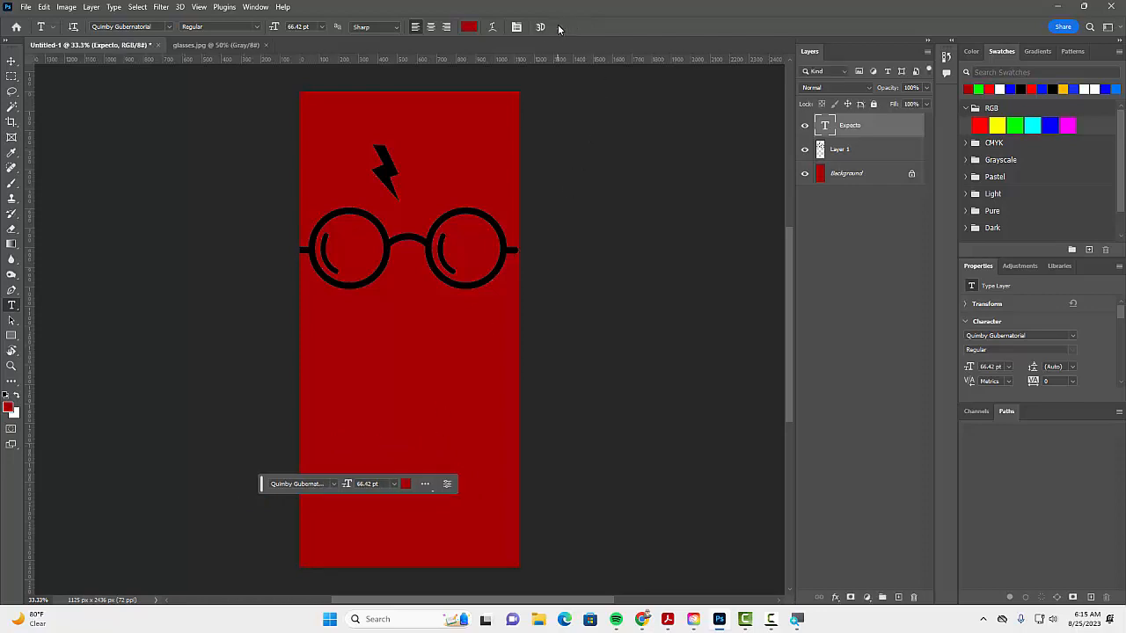
# Step: Scale the Expecto text to about 409.60% and centre it across the lower part of the wallpaper
pyautogui.hotkey('ctrl', 't')
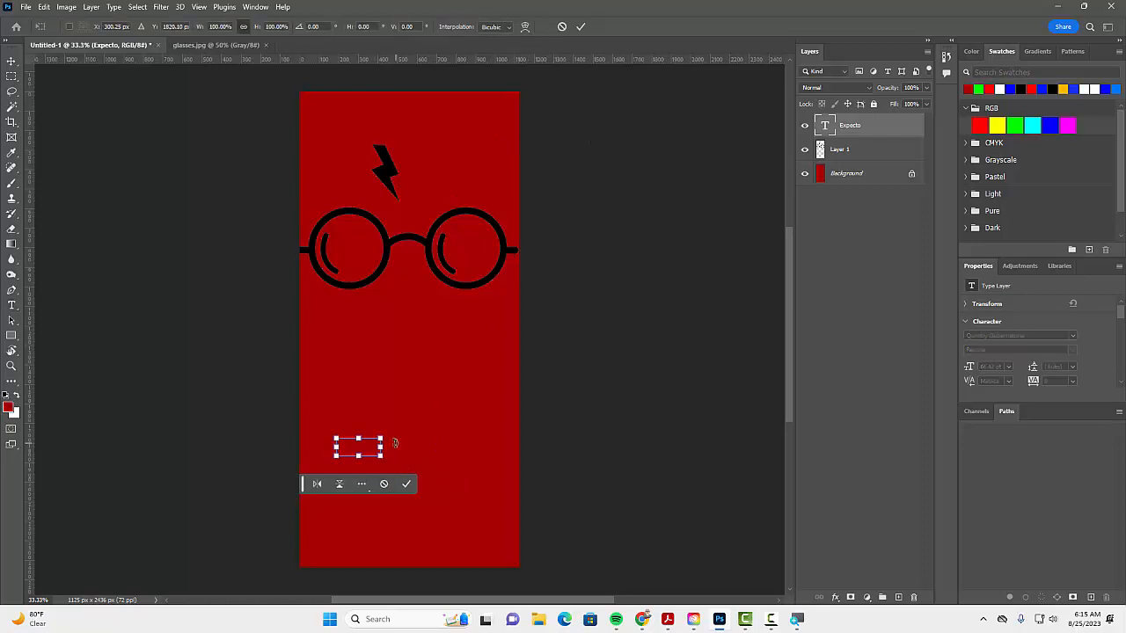
pyautogui.moveTo(384, 435); pyautogui.dragTo(502, 394)
pyautogui.moveTo(336, 455); pyautogui.dragTo(317, 465)
pyautogui.moveTo(412, 428); pyautogui.dragTo(413, 446)
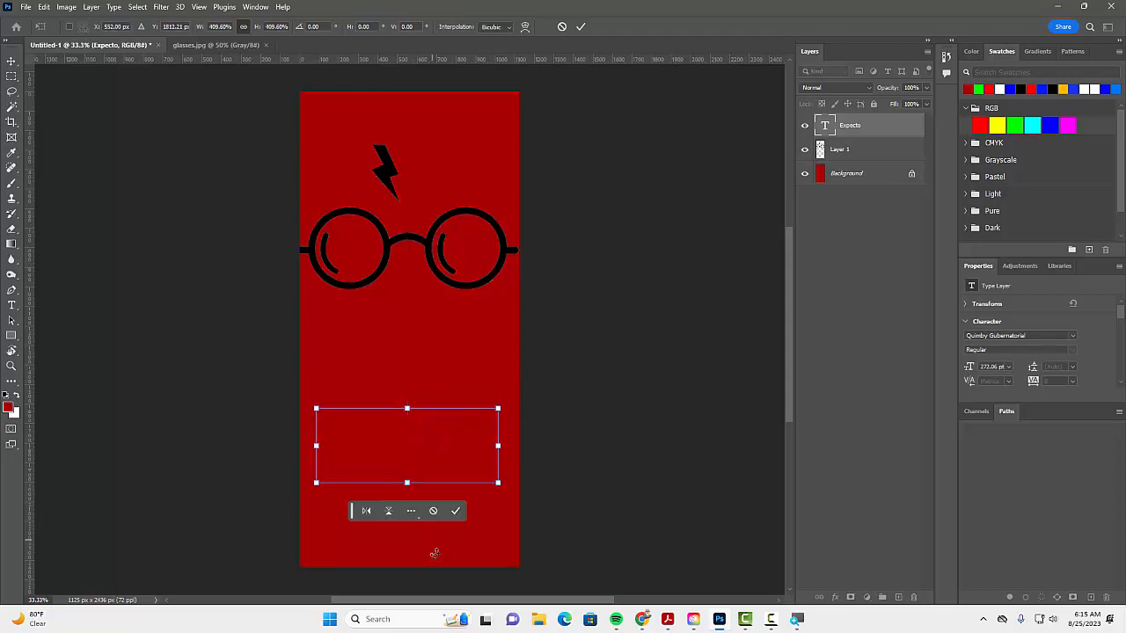
pyautogui.click(456, 513)
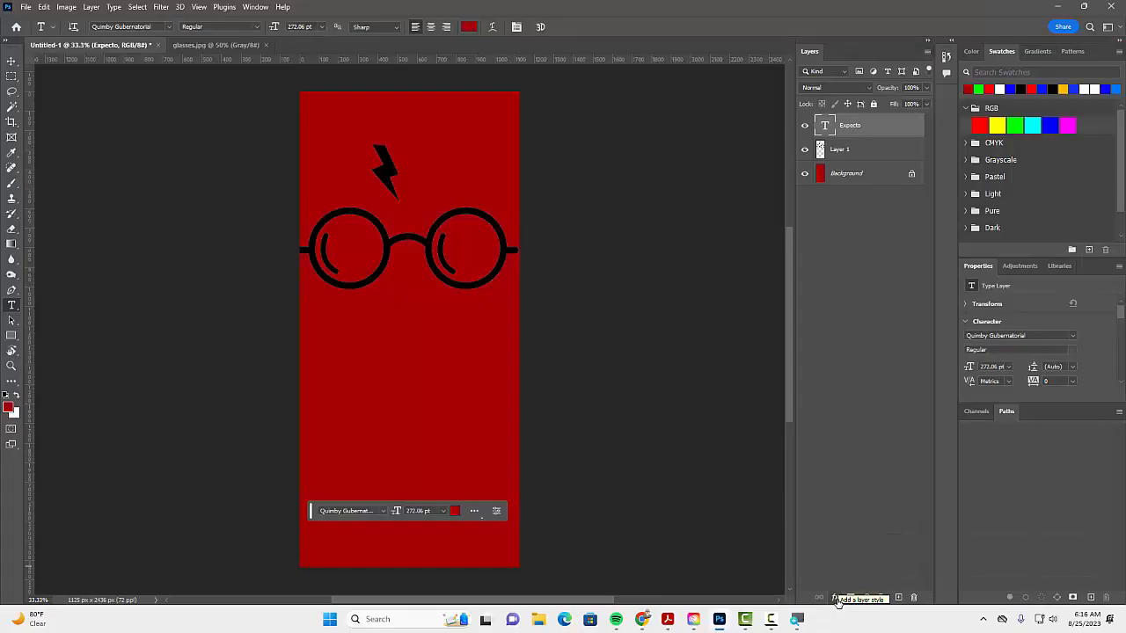
# Step: Add an outer glow to the Expecto text in yellow #ffe400 with 17% spread and 46 px size
pyautogui.click(838, 599)
pyautogui.click(843, 584)
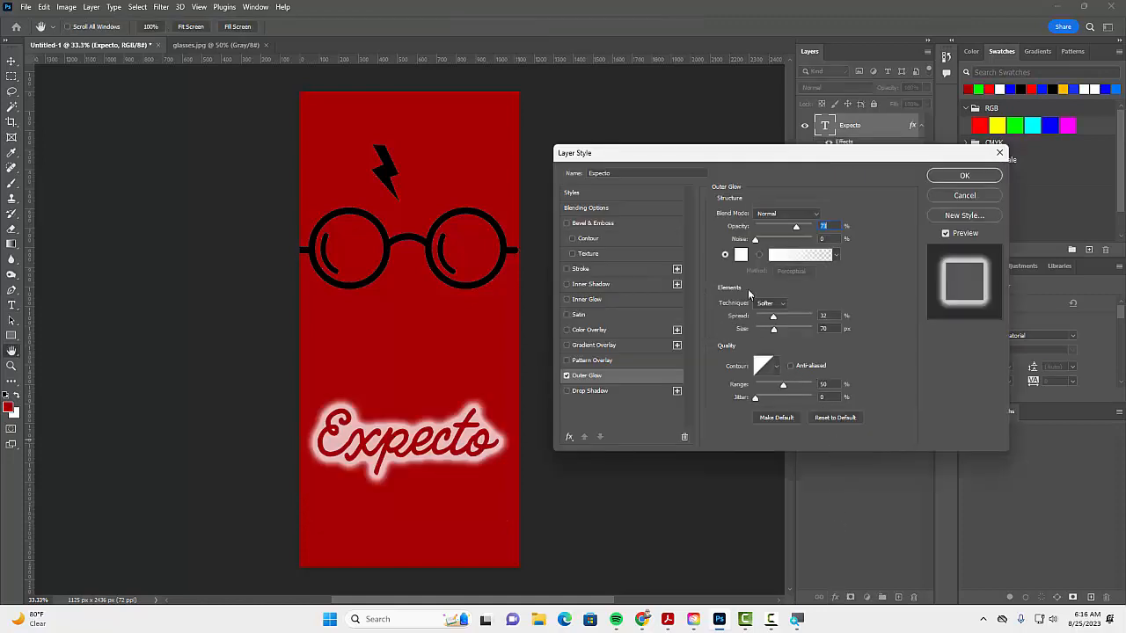
pyautogui.click(740, 254)
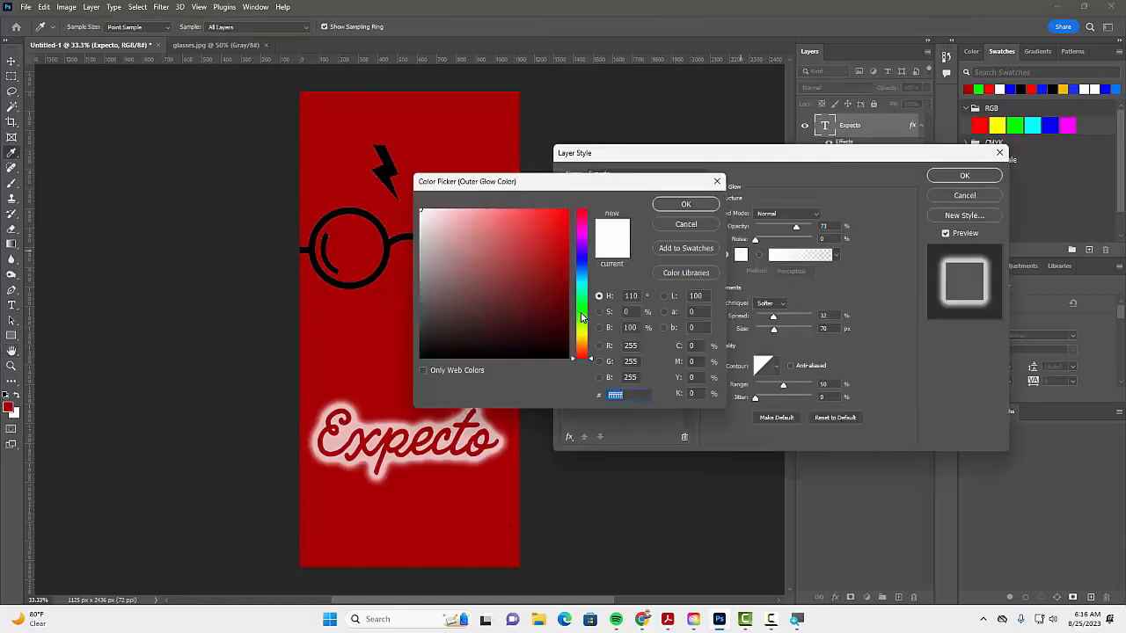
pyautogui.moveTo(584, 320); pyautogui.dragTo(585, 336)
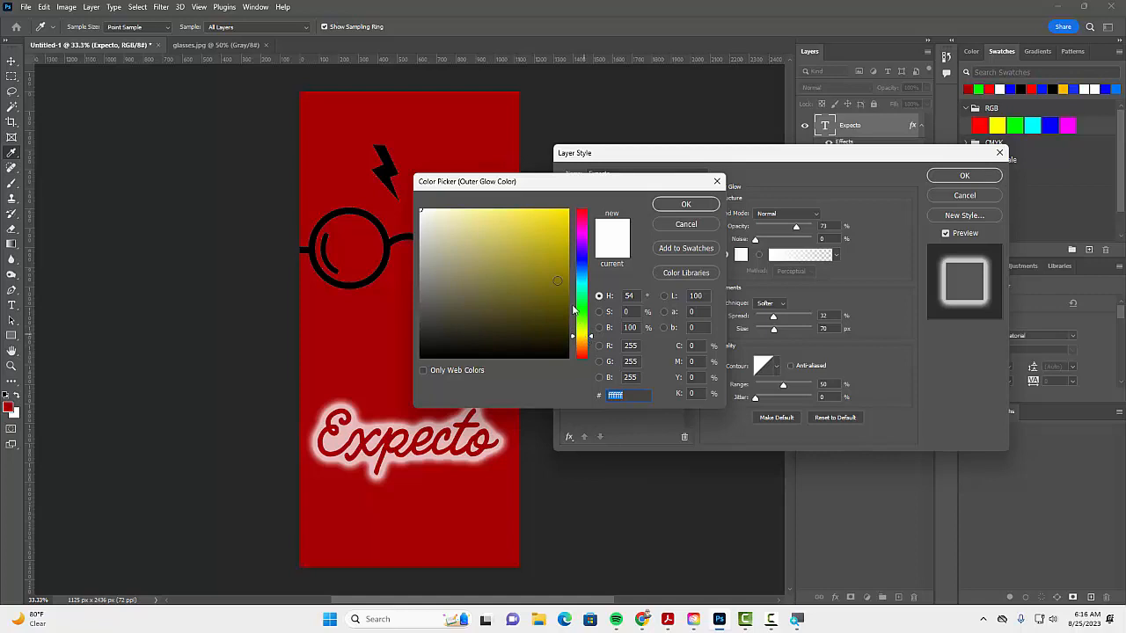
pyautogui.click(545, 228)
pyautogui.moveTo(541, 231); pyautogui.dragTo(570, 209)
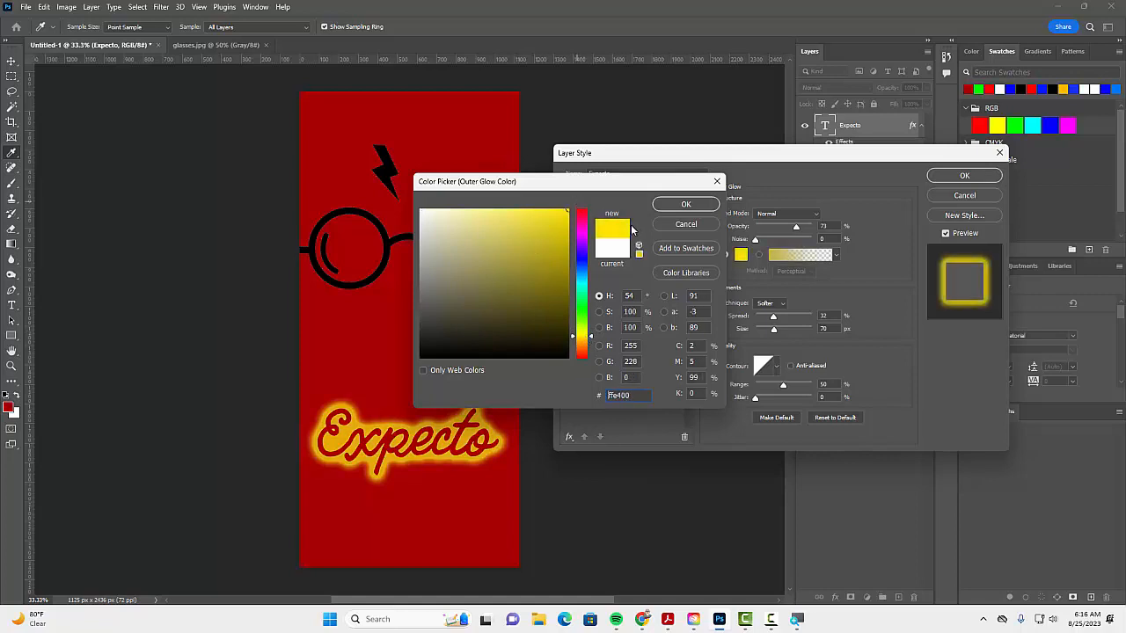
pyautogui.click(687, 205)
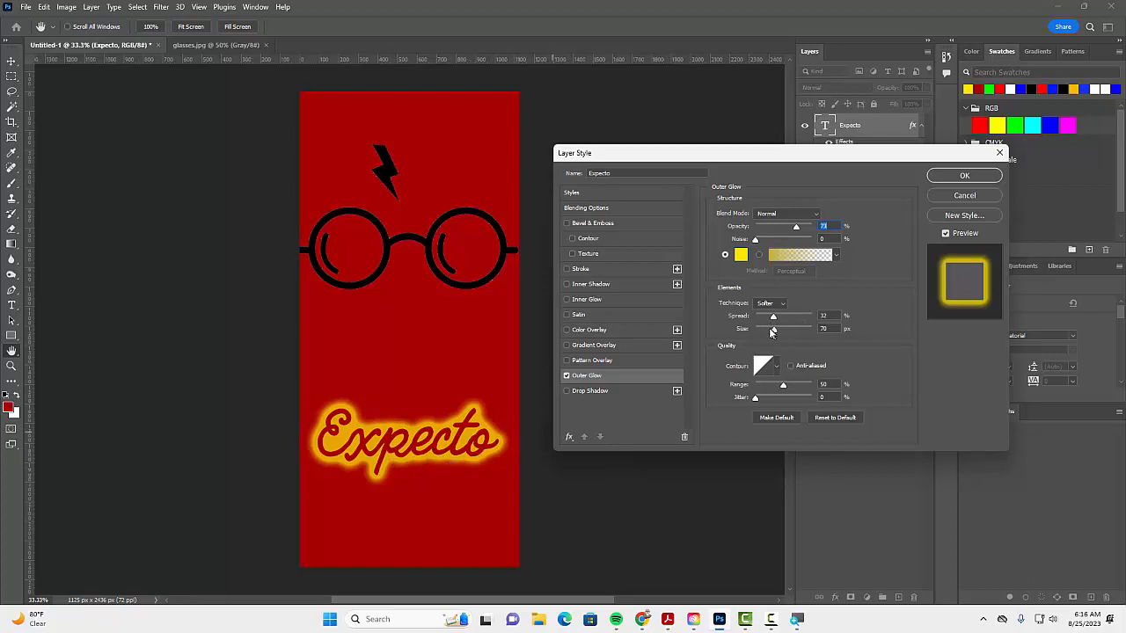
pyautogui.moveTo(774, 320); pyautogui.dragTo(769, 333)
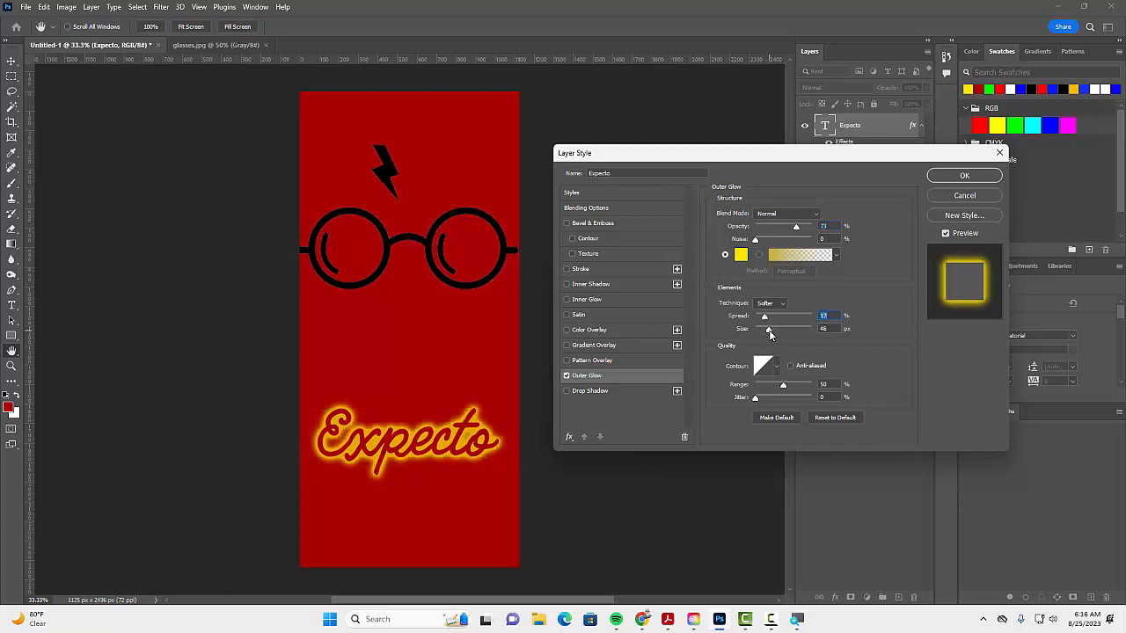
pyautogui.click(947, 179)
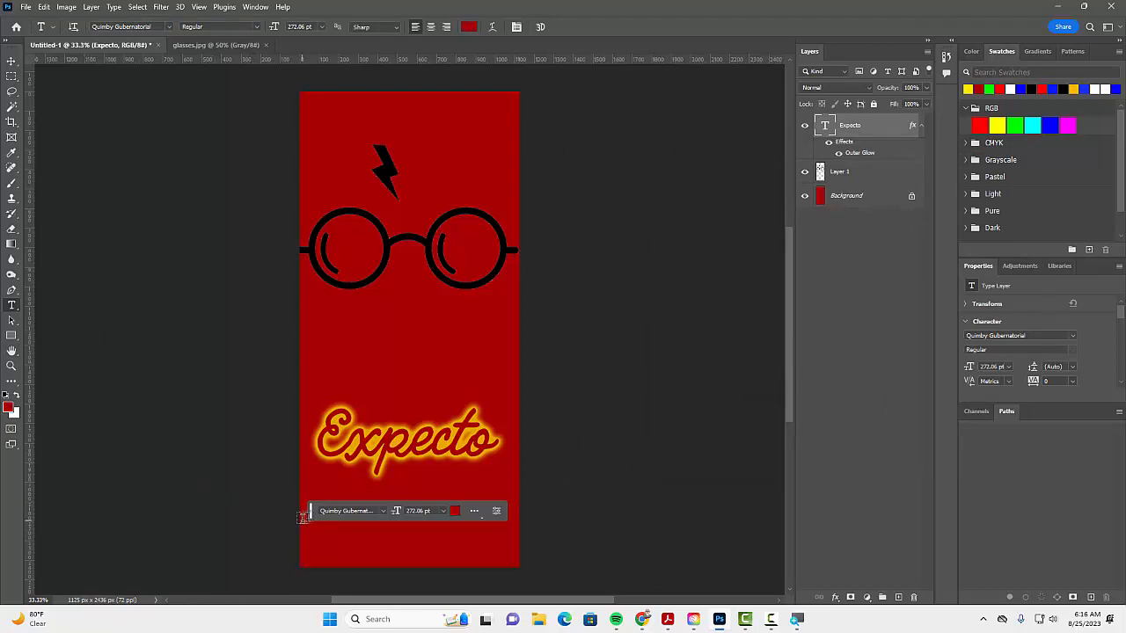
# Step: Add the text "Patronum" in dark red Quimby Gubernatorial below the Expecto text
pyautogui.moveTo(312, 516); pyautogui.dragTo(545, 462)
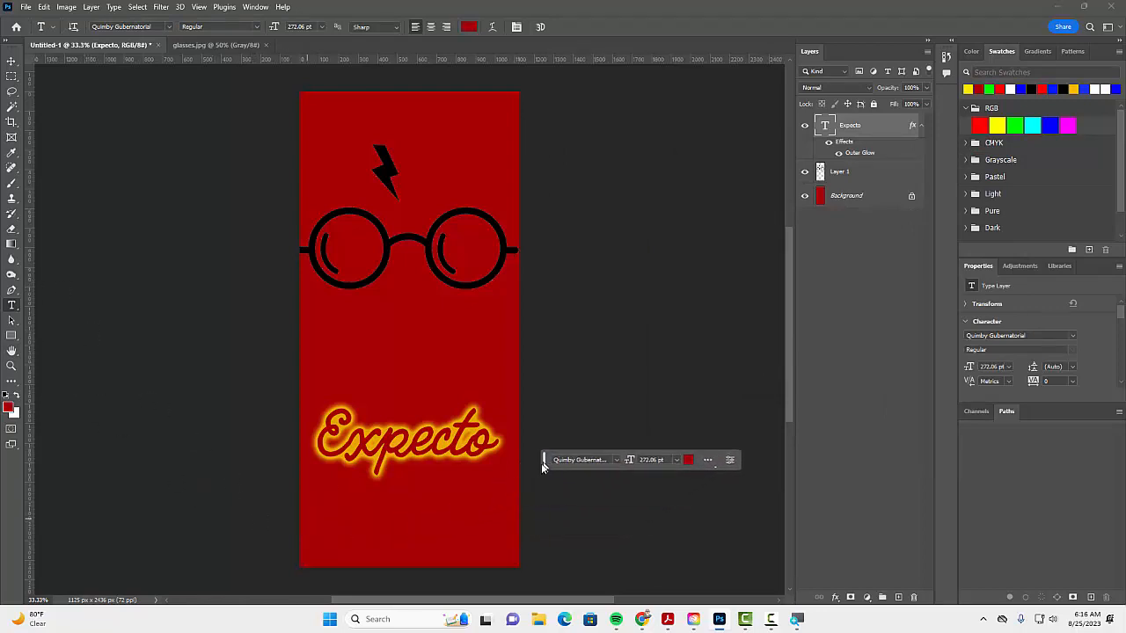
pyautogui.click(320, 528)
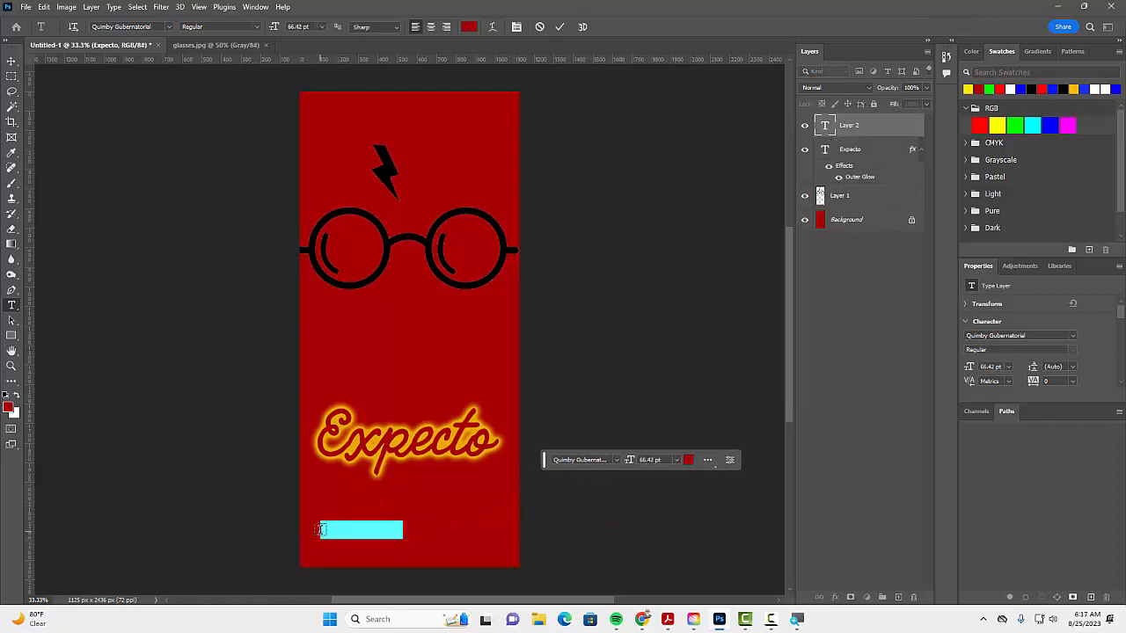
pyautogui.press('BackSpace')
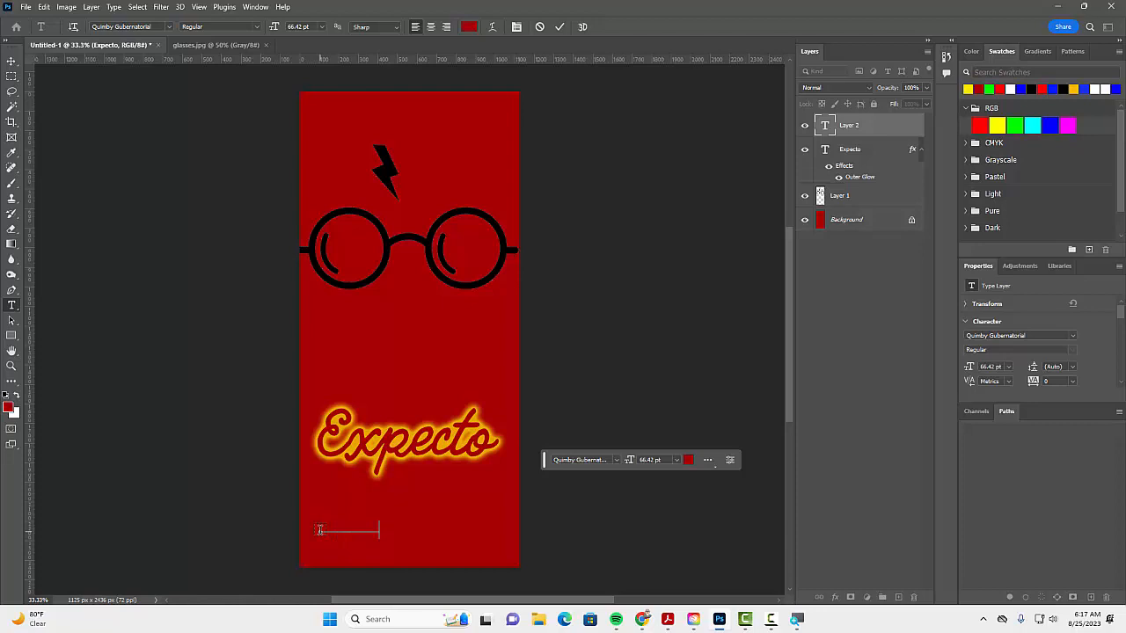
pyautogui.click(559, 26)
# Step: Scale the Patronum text to about 302.58% and align it beneath Expecto at a matching width
pyautogui.hotkey('ctrl', 't')
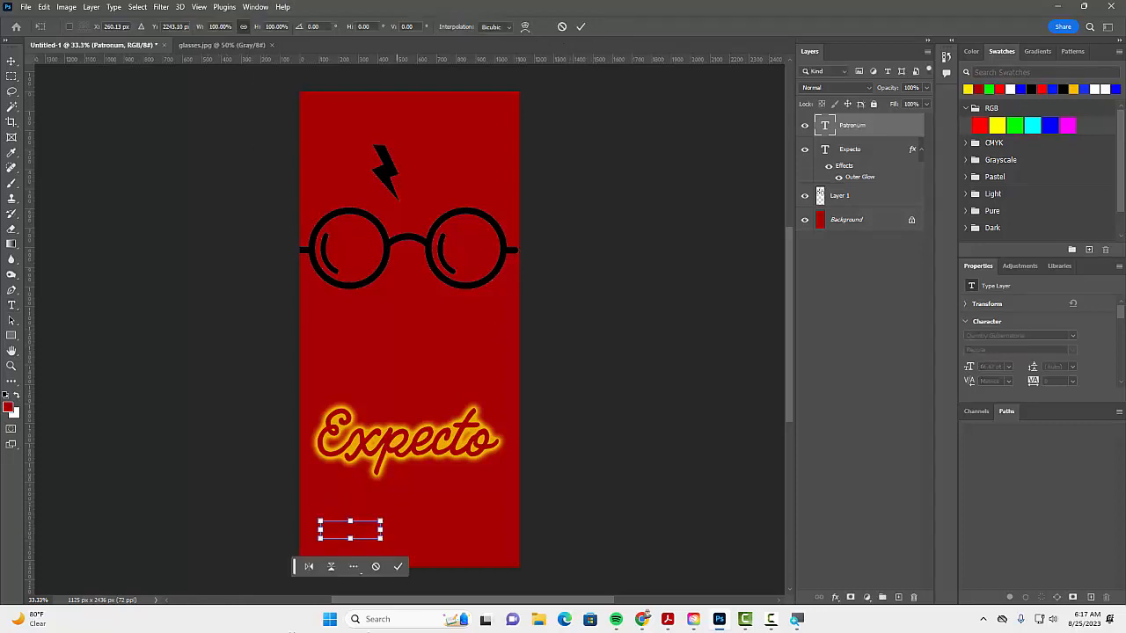
pyautogui.moveTo(381, 521); pyautogui.dragTo(494, 459)
pyautogui.moveTo(455, 518)
pyautogui.mouseDown()
pyautogui.moveTo(441, 525)
pyautogui.moveTo(451, 518)
pyautogui.mouseUp()
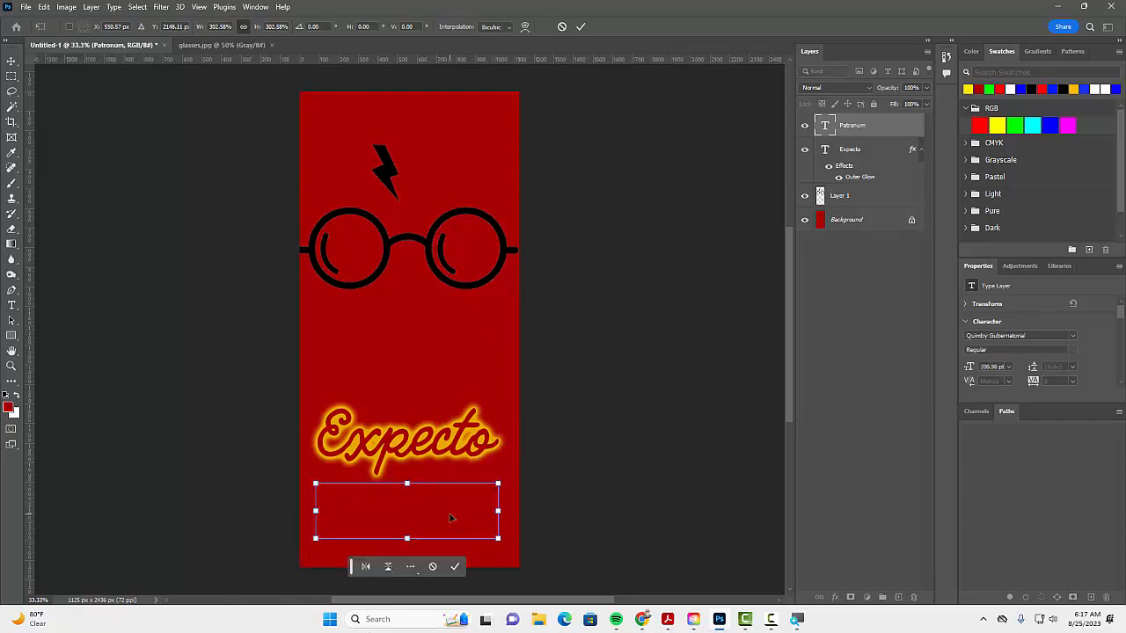
pyautogui.click(457, 567)
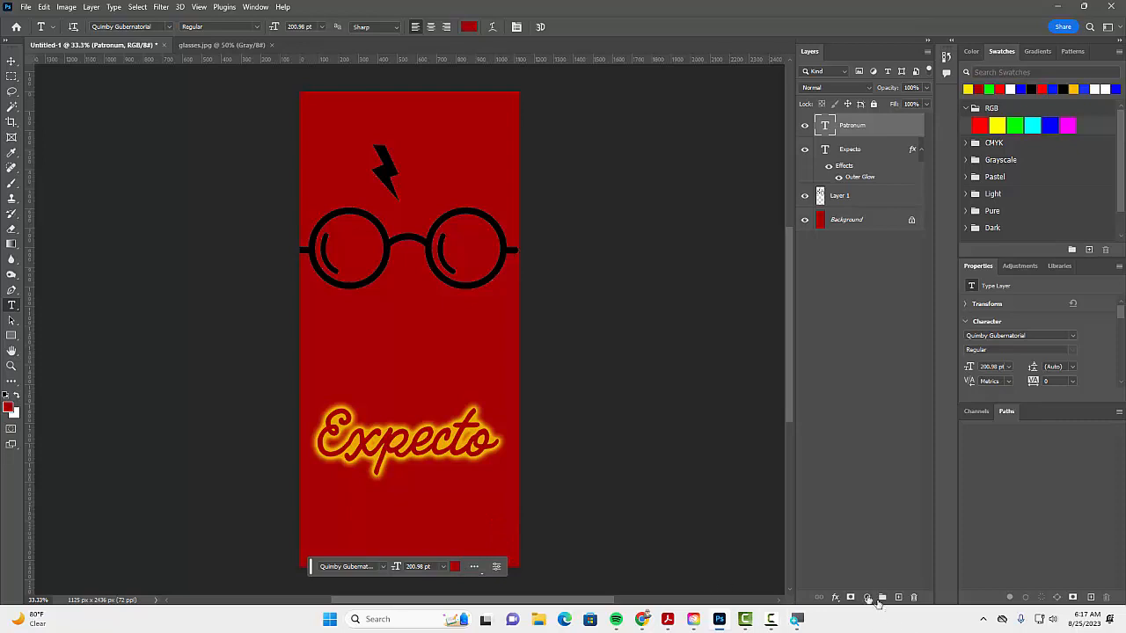
# Step: Apply the same yellow outer glow to the Patronum text, with 17% spread and 46 px size
pyautogui.click(835, 598)
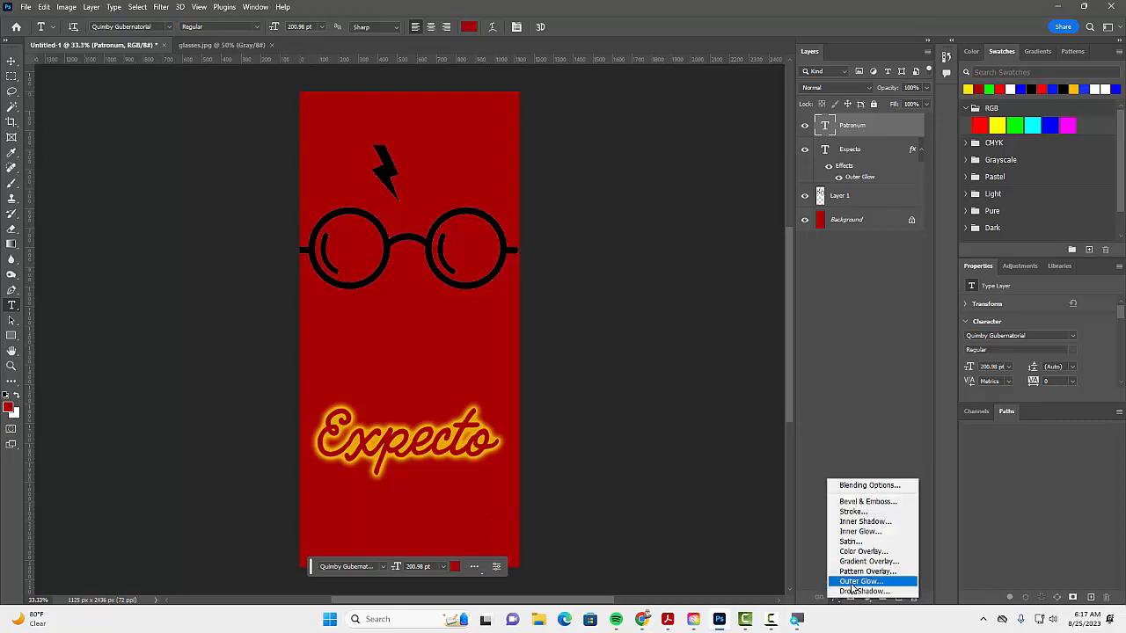
pyautogui.click(851, 583)
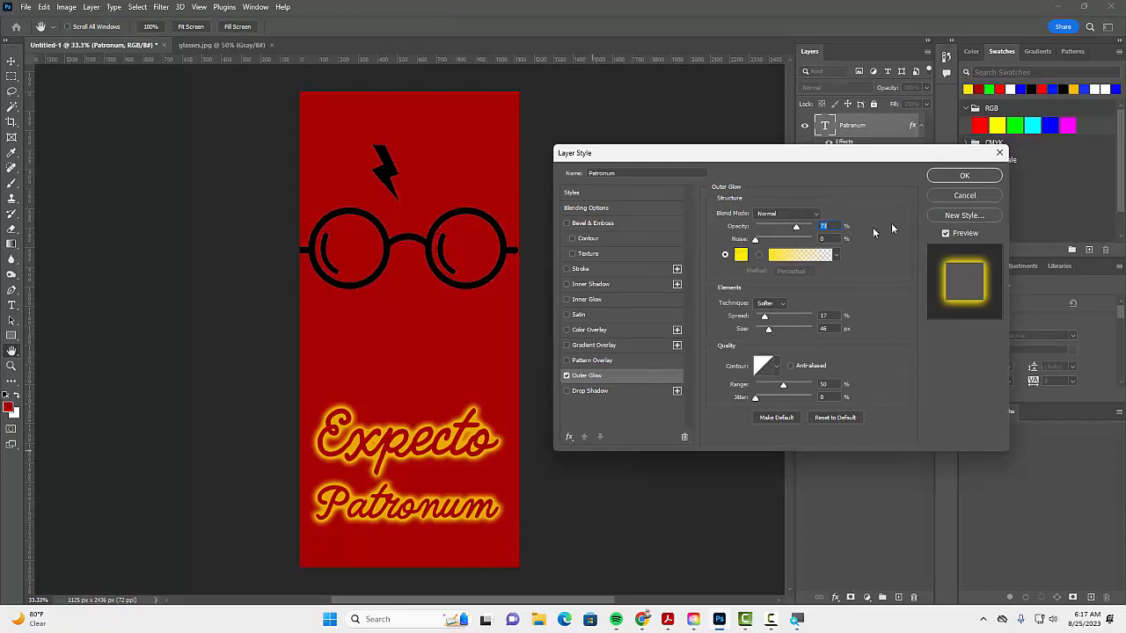
pyautogui.click(959, 176)
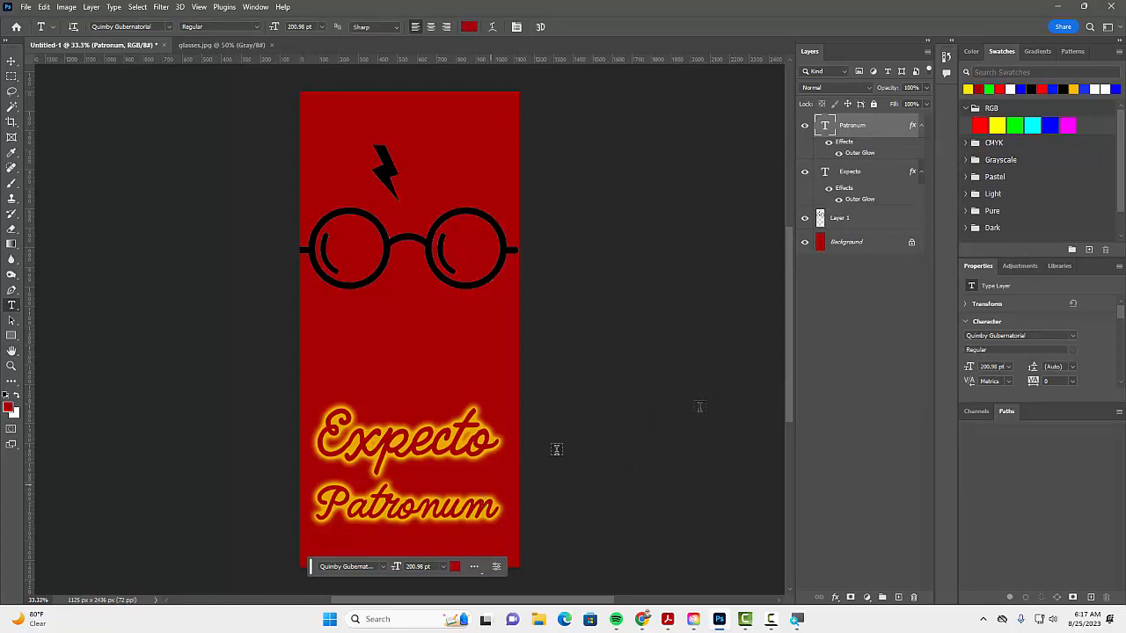
# Step: Apply the same yellow outer glow to the glasses and lightning bolt layer
pyautogui.click(858, 220)
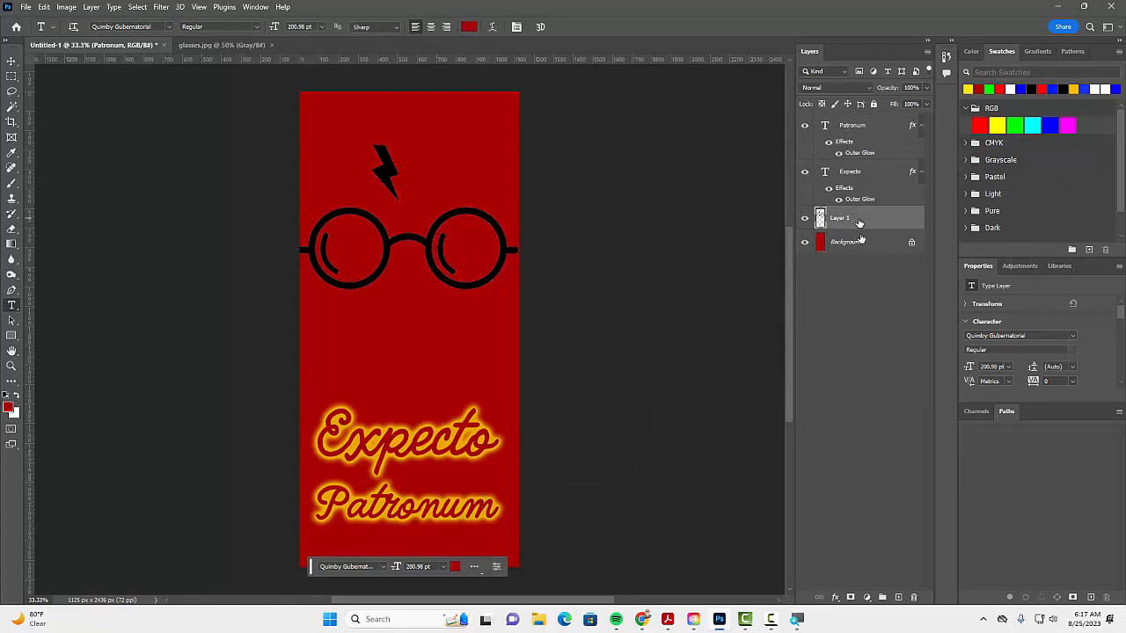
pyautogui.click(835, 597)
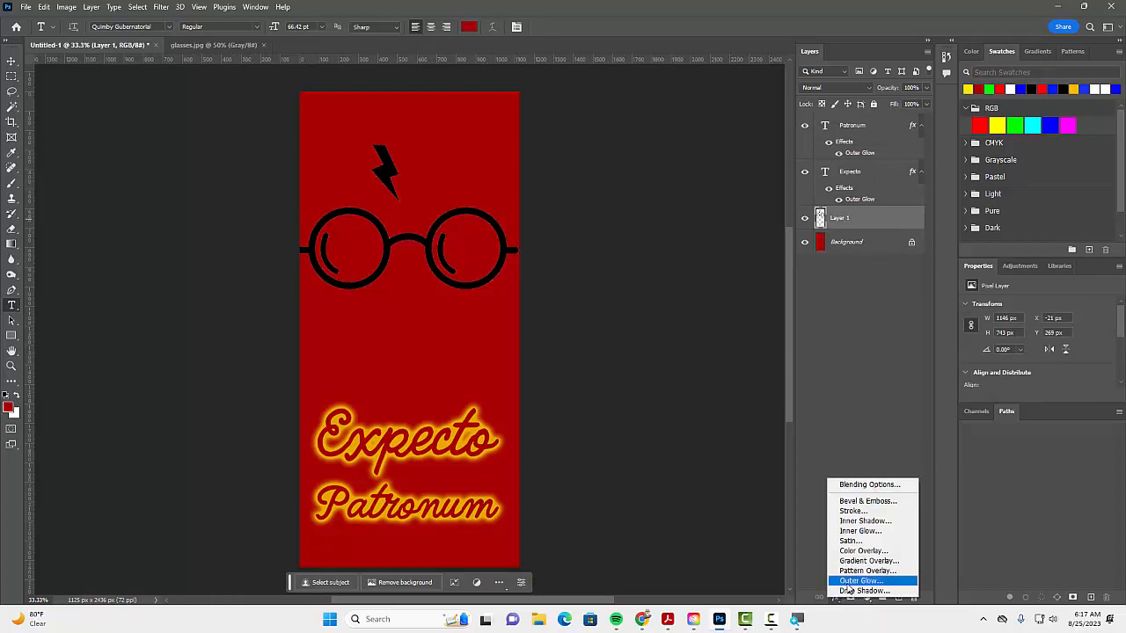
pyautogui.click(850, 579)
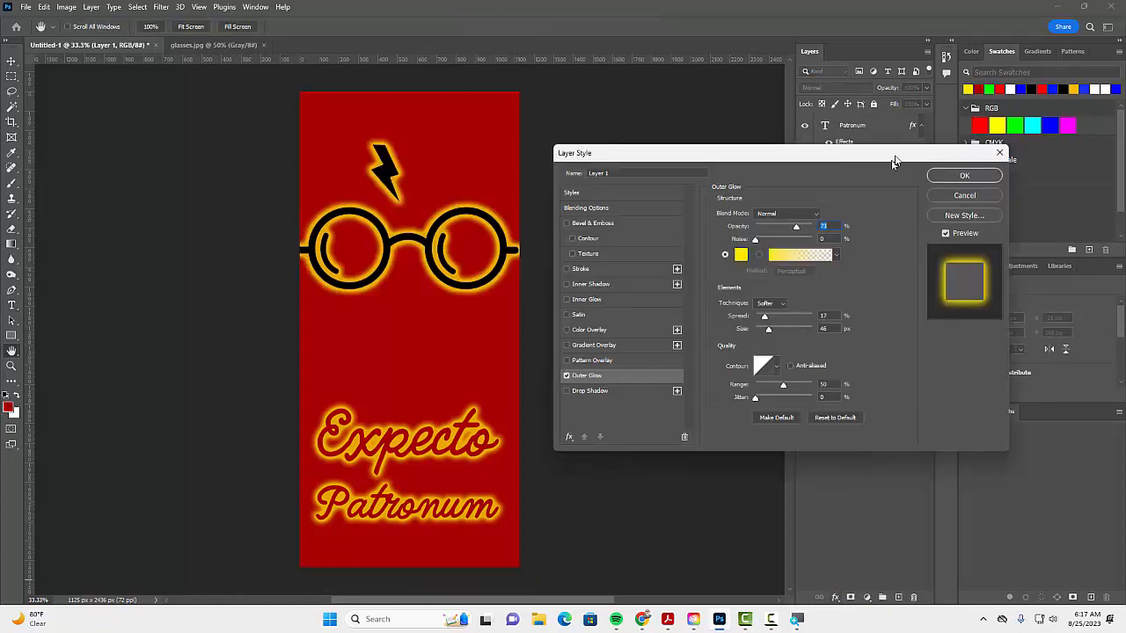
pyautogui.click(983, 176)
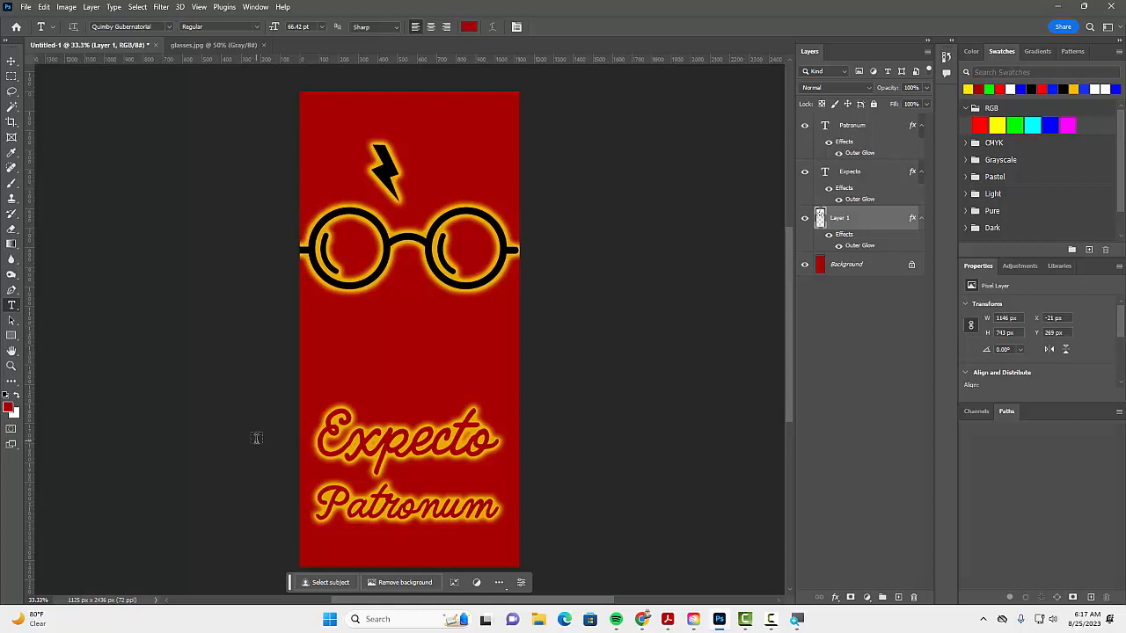
# Step: Make the Patronum layer active and display the Shapes library beside the wallpaper
pyautogui.click(851, 141)
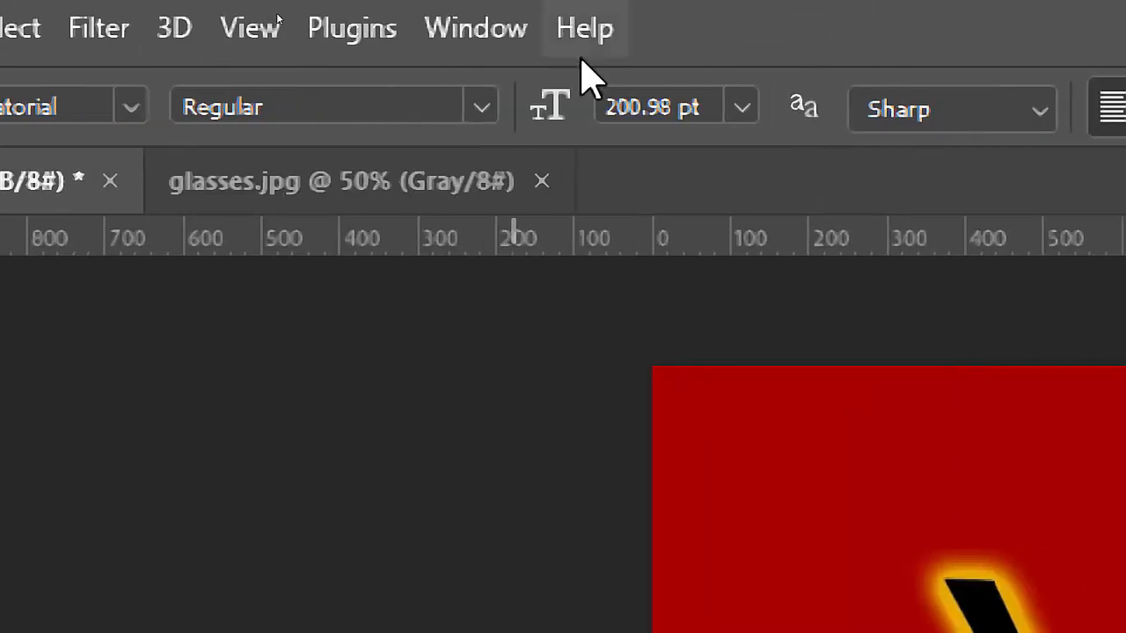
pyautogui.click(494, 35)
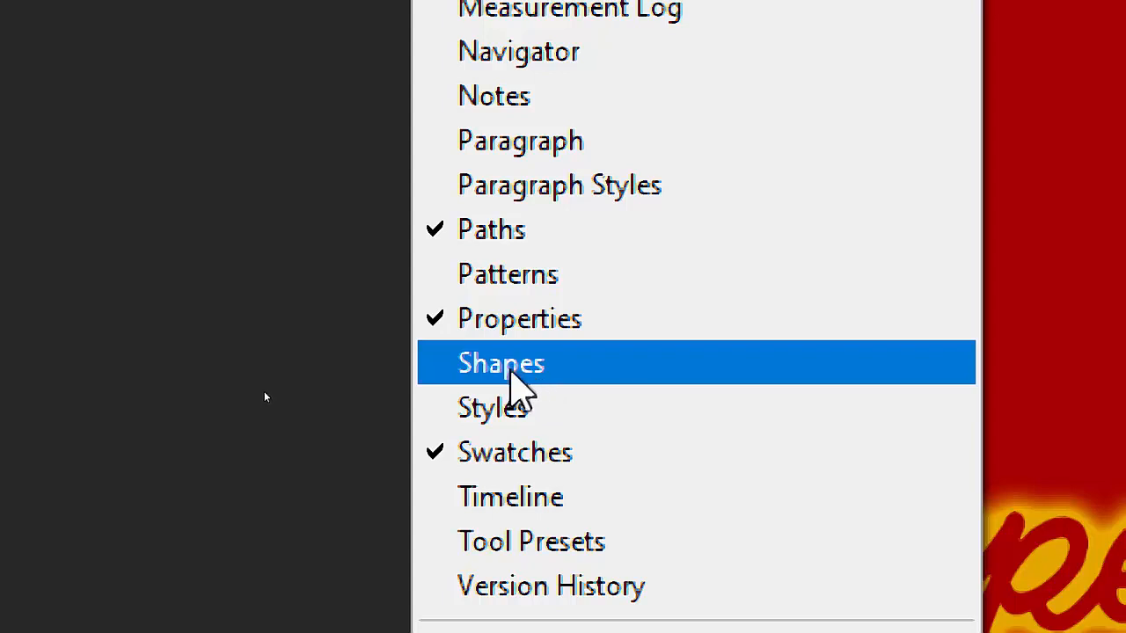
pyautogui.click(514, 374)
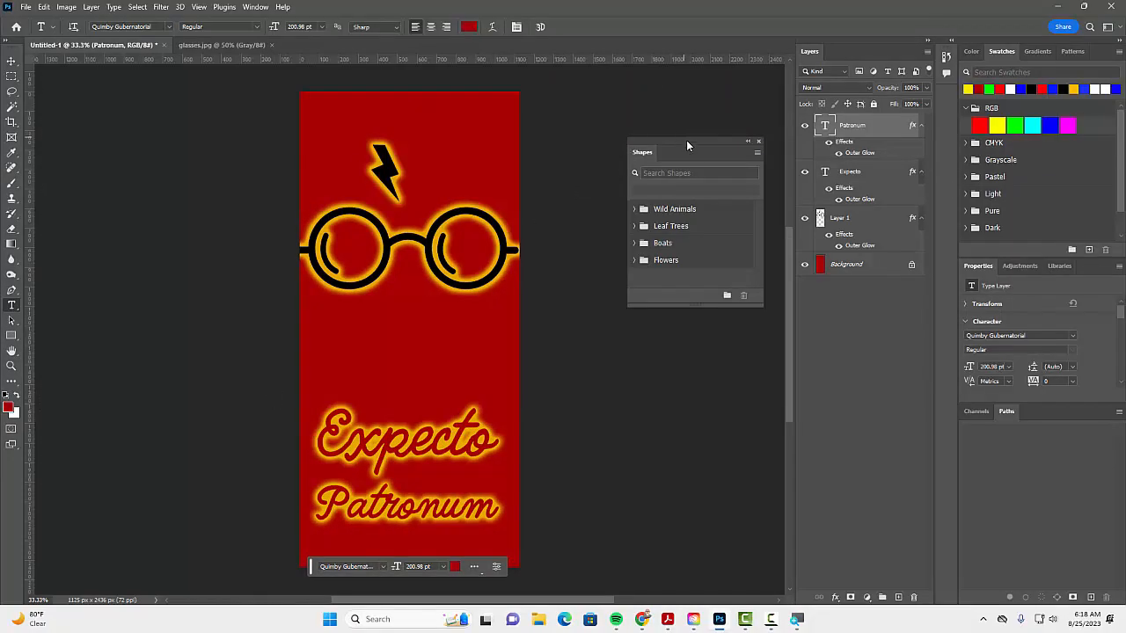
pyautogui.moveTo(686, 143); pyautogui.dragTo(588, 208)
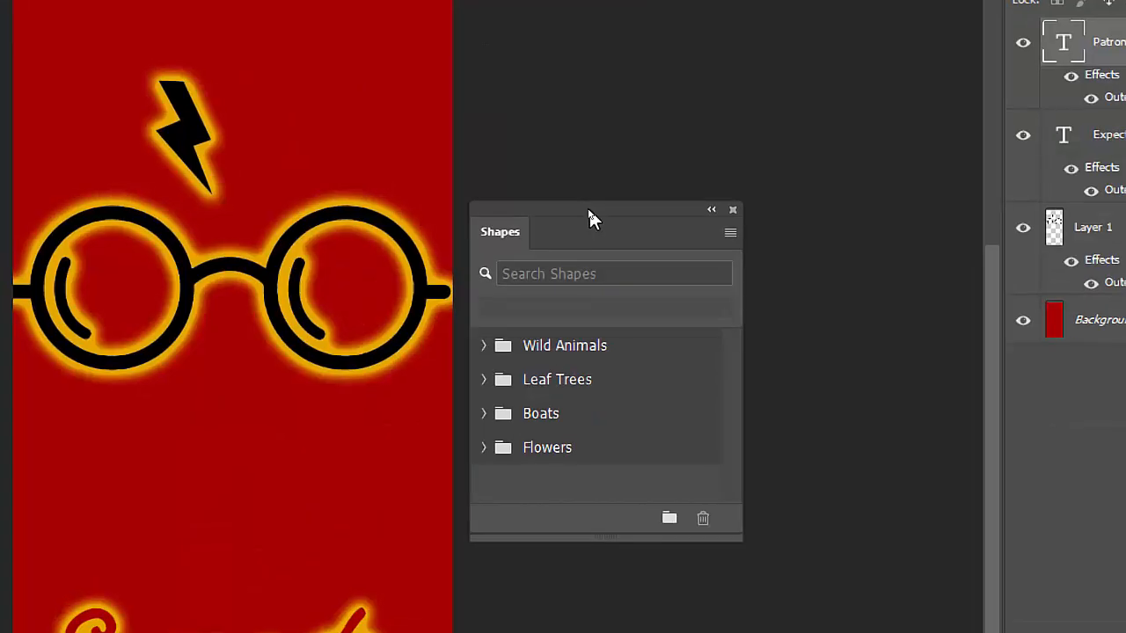
pyautogui.moveTo(589, 209); pyautogui.dragTo(617, 74)
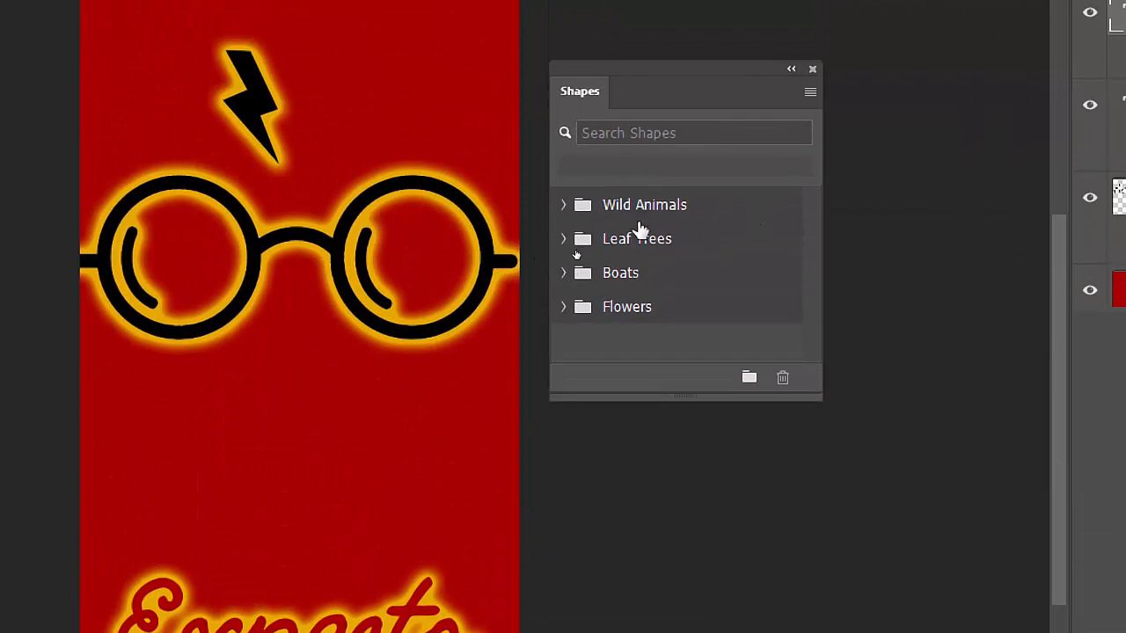
# Step: Look through the Wild Animals, Leaf Trees and Boats shape groups, collapsing each one again
pyautogui.click(562, 205)
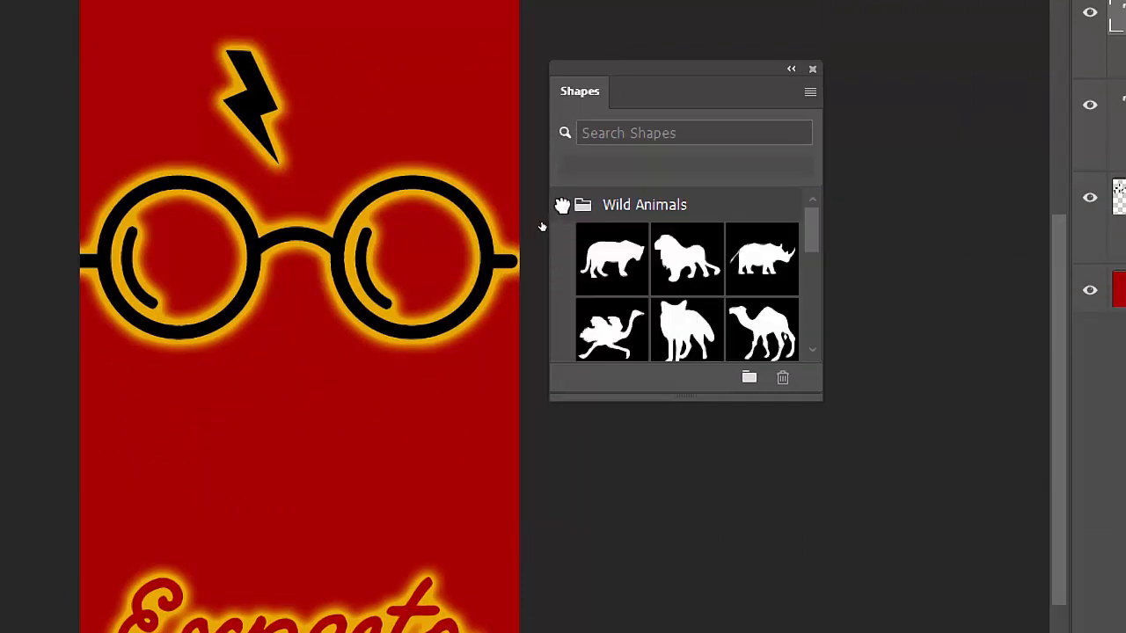
pyautogui.click(562, 205)
pyautogui.click(562, 239)
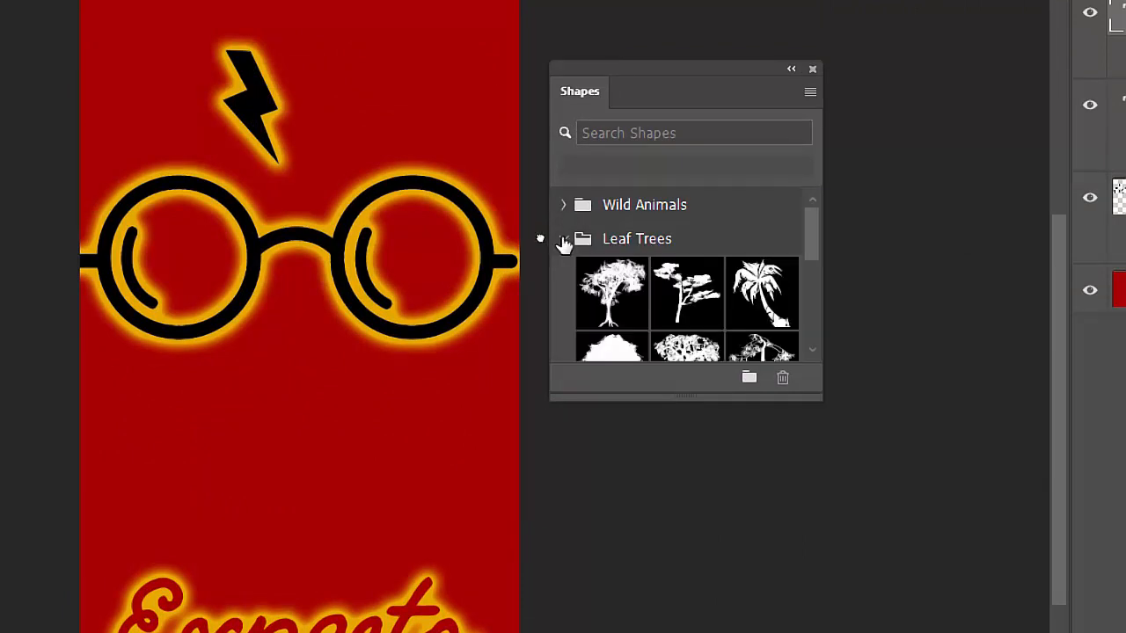
pyautogui.click(563, 239)
pyautogui.click(563, 272)
pyautogui.click(562, 272)
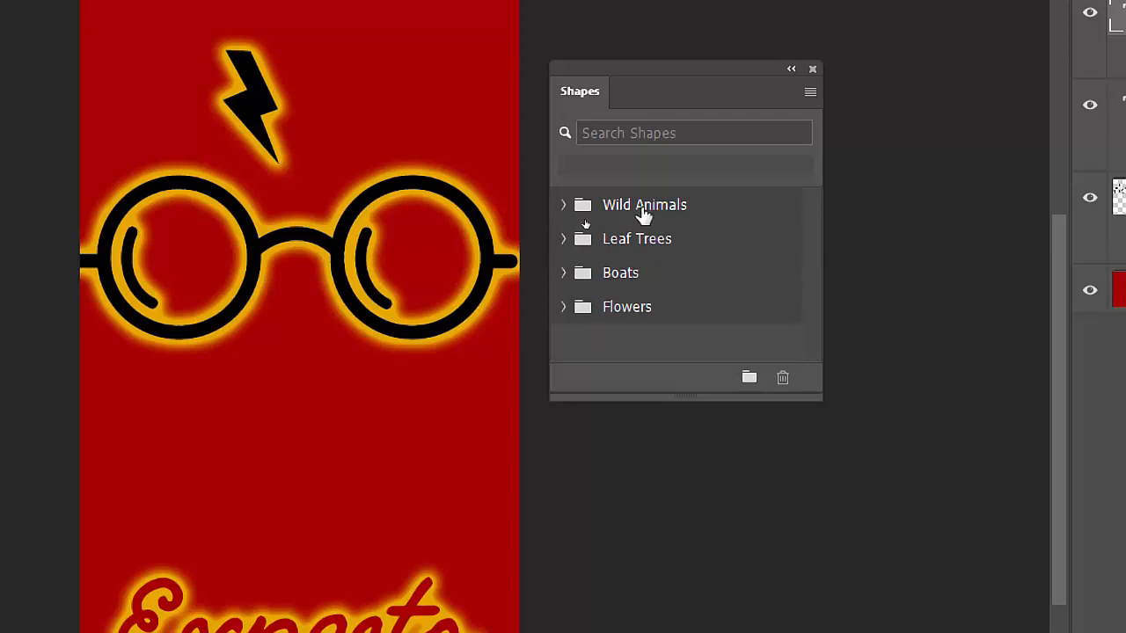
# Step: Load the Legacy Shapes and More set into the enlarged shape library and expand its All Legacy Default Shapes group
pyautogui.click(810, 93)
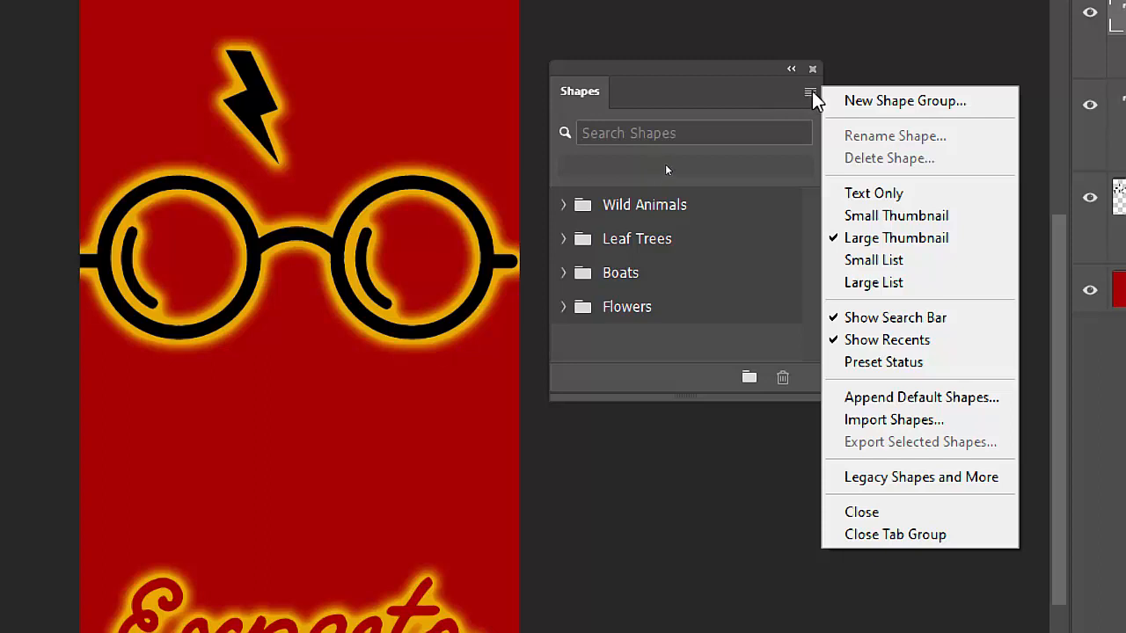
pyautogui.click(878, 479)
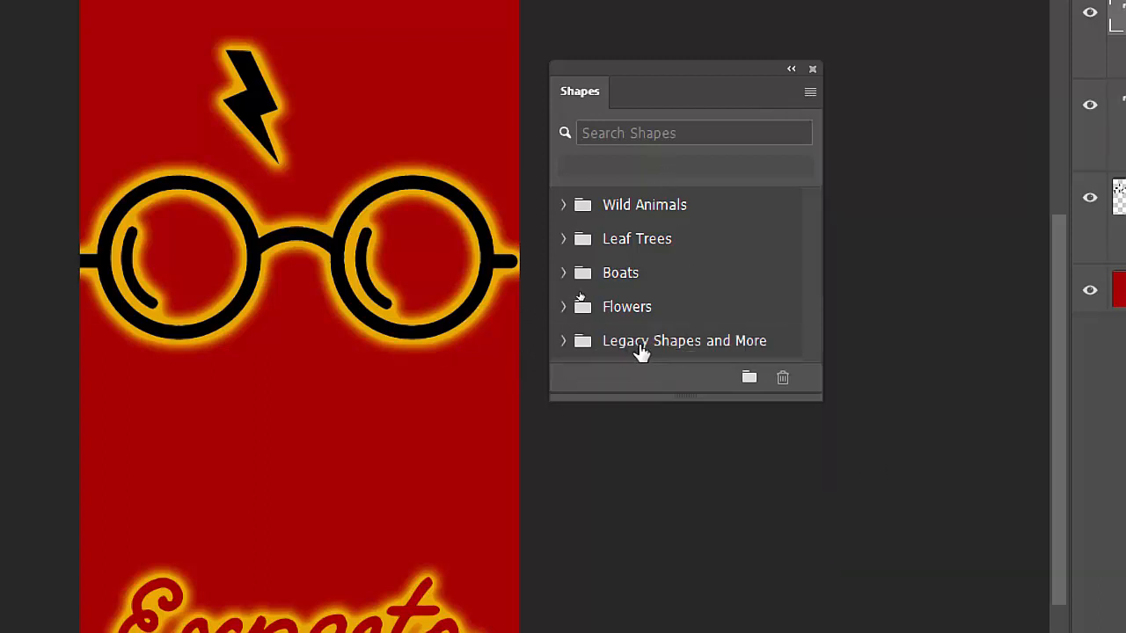
pyautogui.click(562, 341)
pyautogui.moveTo(685, 393); pyautogui.dragTo(699, 567)
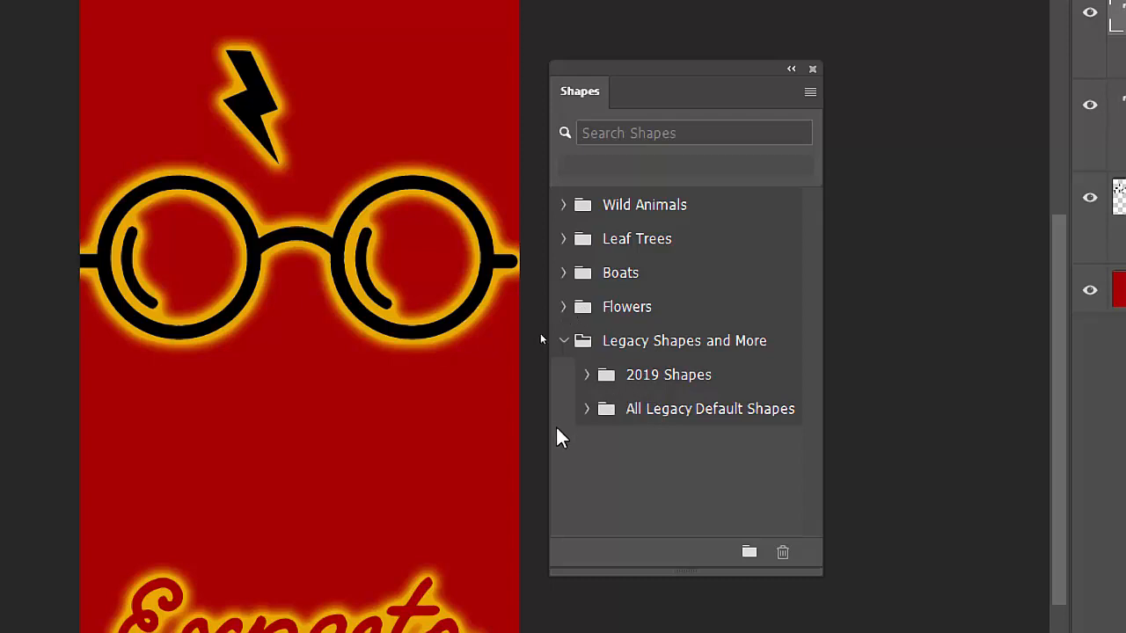
pyautogui.click(586, 409)
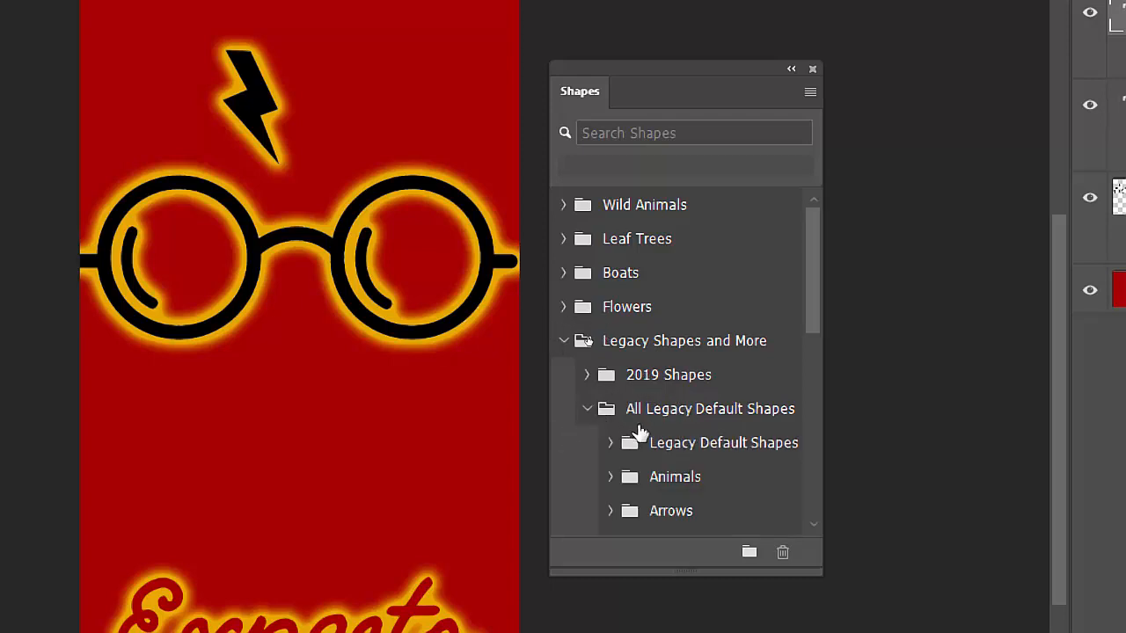
# Step: Look through the Objects group of the legacy default shapes and collapse it again
pyautogui.scroll(-5, 701, 501)
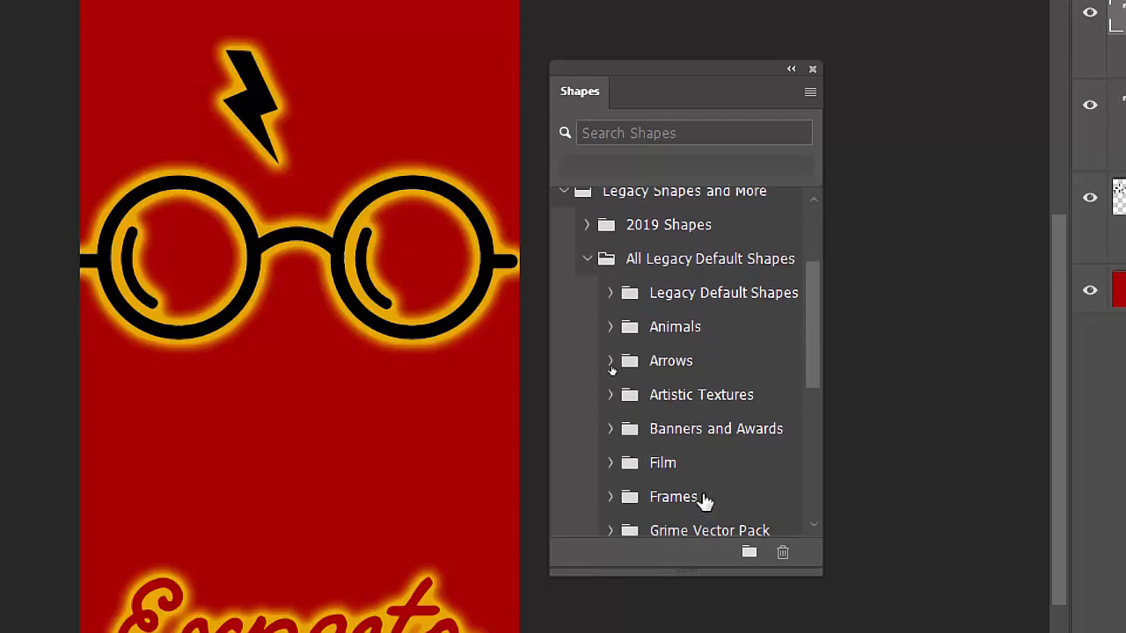
pyautogui.scroll(-6, 704, 501)
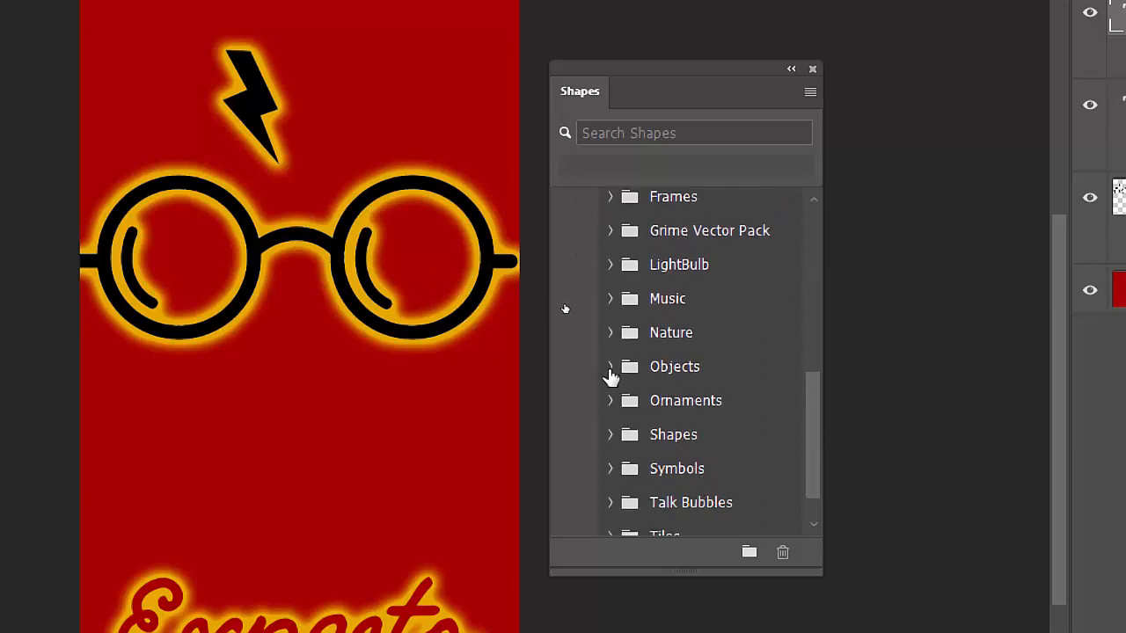
pyautogui.click(610, 366)
pyautogui.scroll(-7, 678, 431)
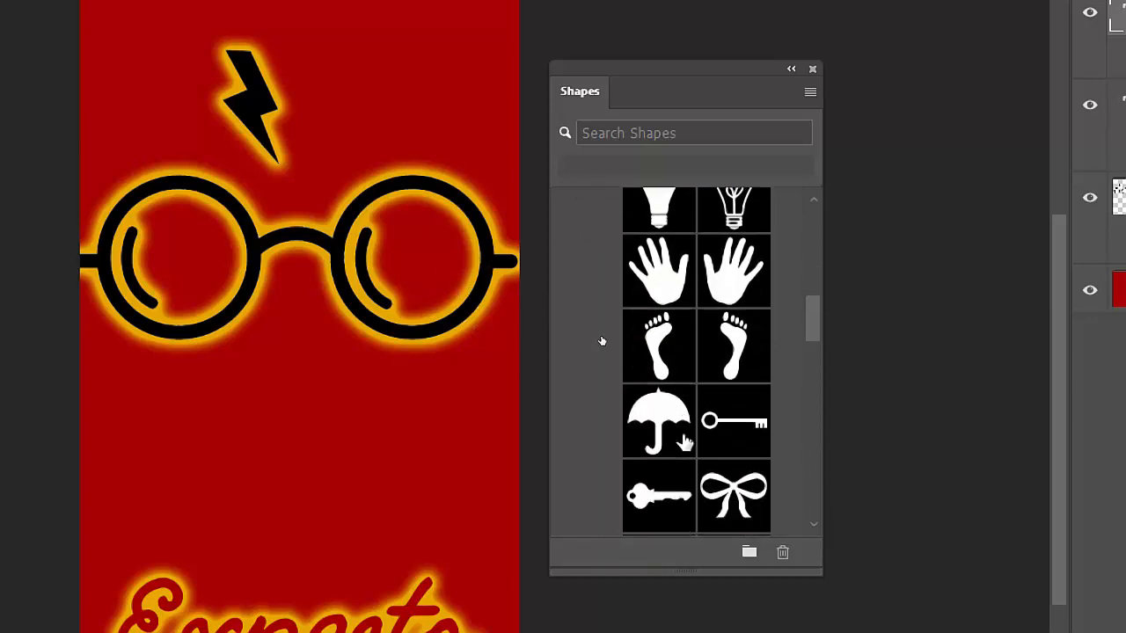
pyautogui.scroll(-10, 683, 440)
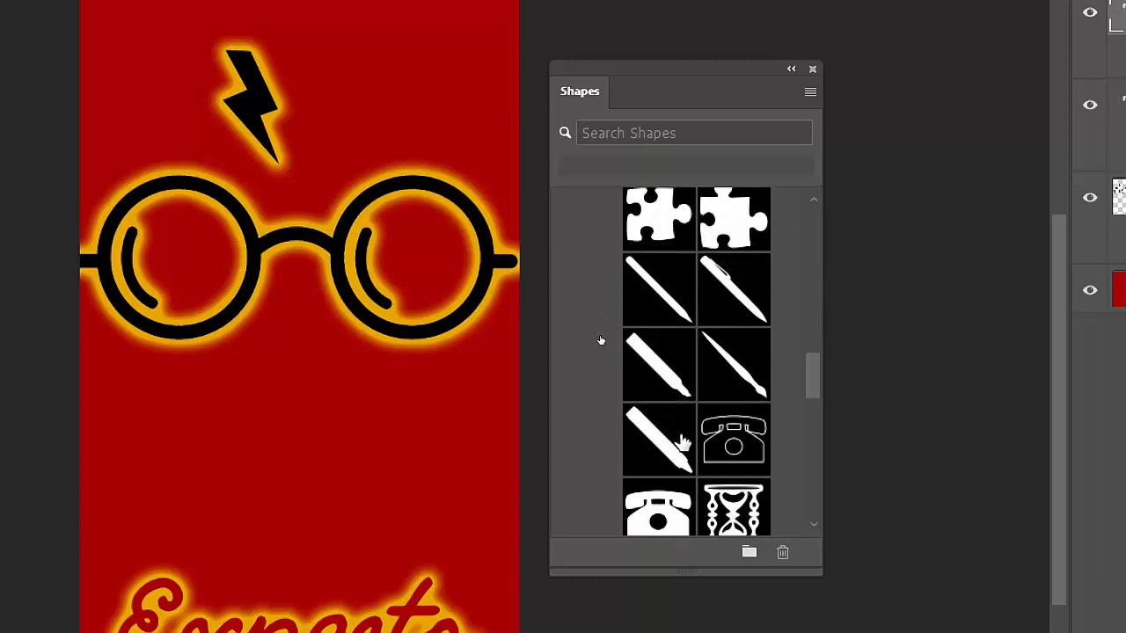
pyautogui.scroll(15, 681, 439)
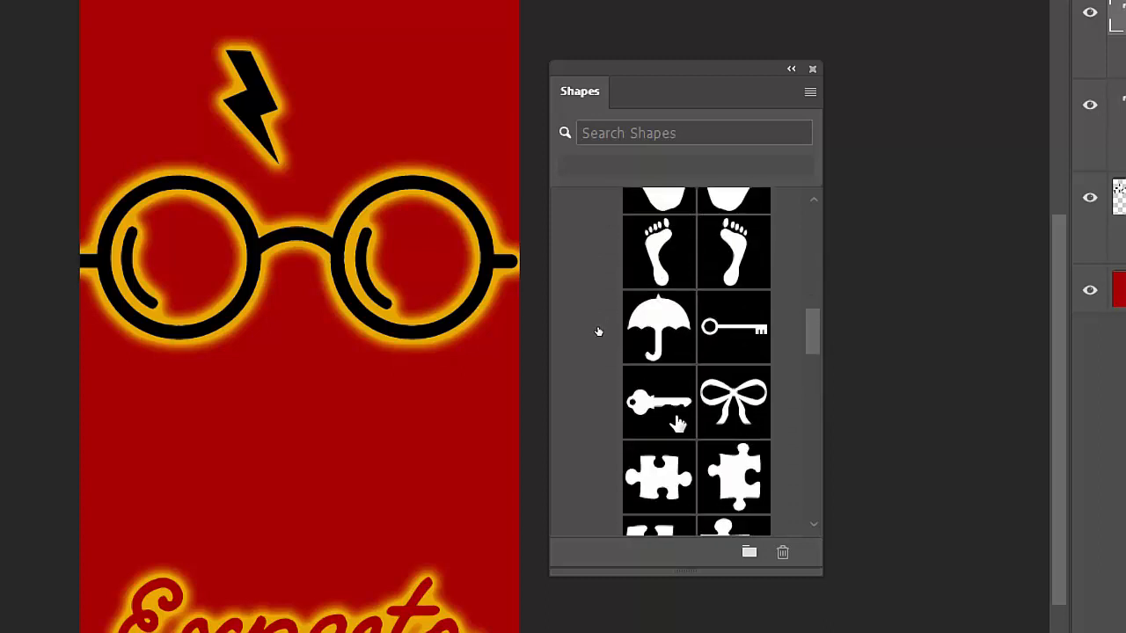
pyautogui.scroll(3, 676, 409)
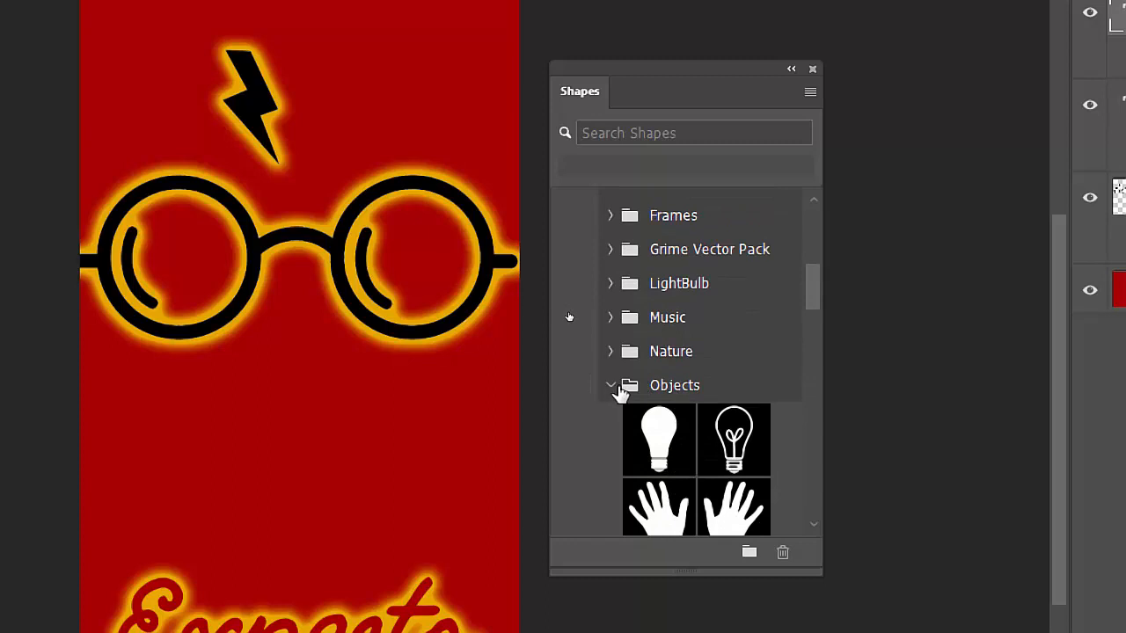
pyautogui.click(612, 385)
# Step: Look through the Nature group of the legacy default shapes and collapse it again
pyautogui.click(611, 351)
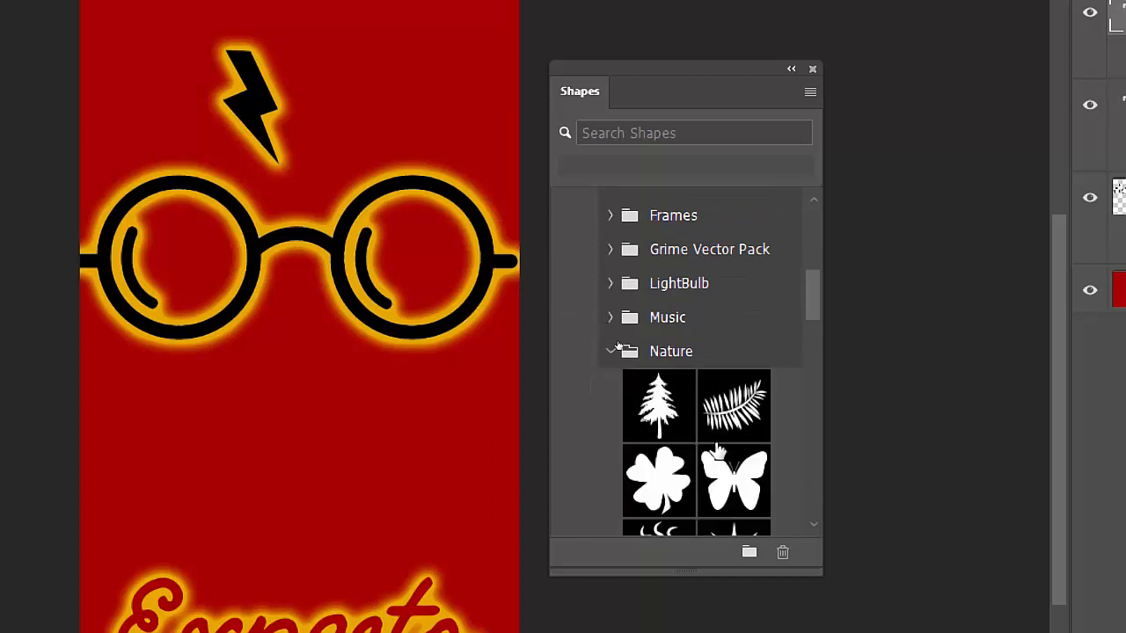
pyautogui.scroll(-3, 717, 457)
pyautogui.scroll(-10, 716, 457)
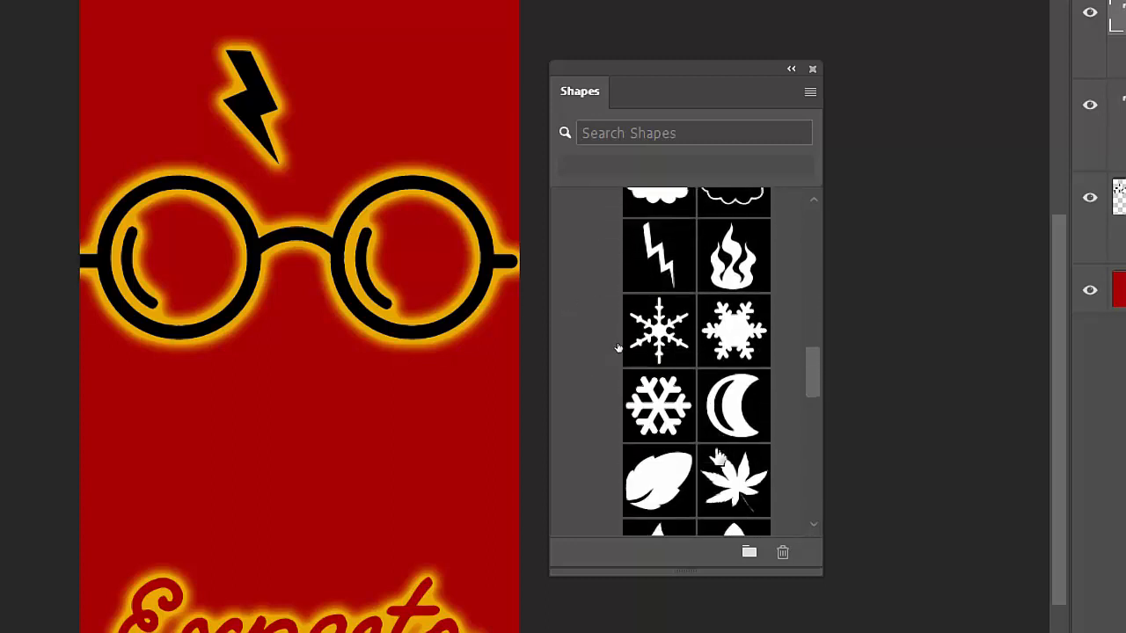
pyautogui.scroll(8, 716, 457)
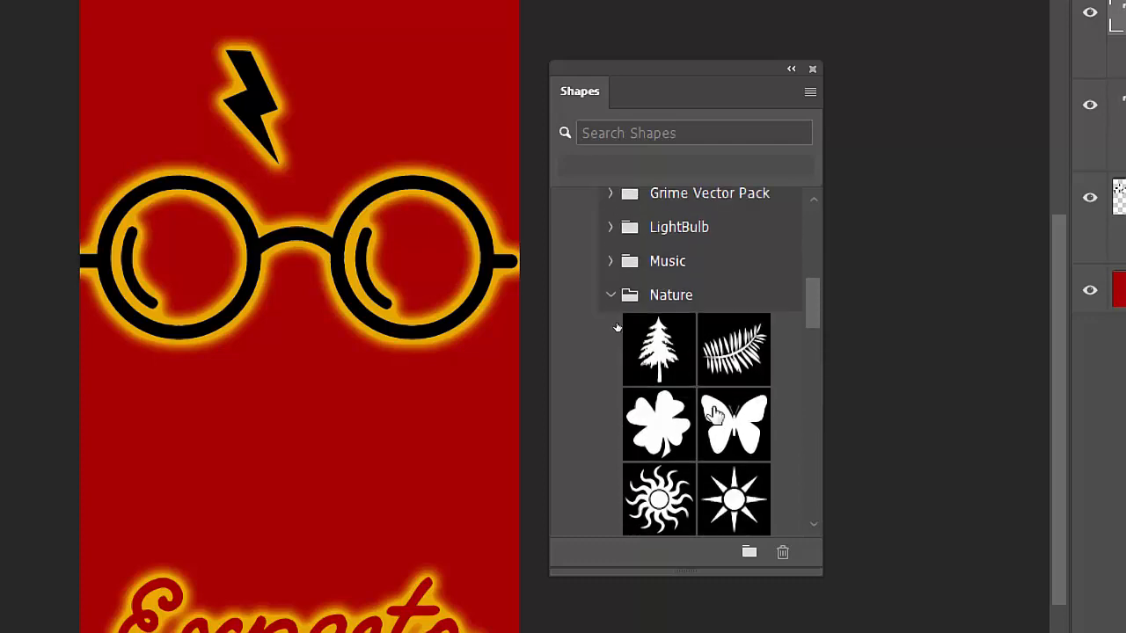
pyautogui.click(612, 389)
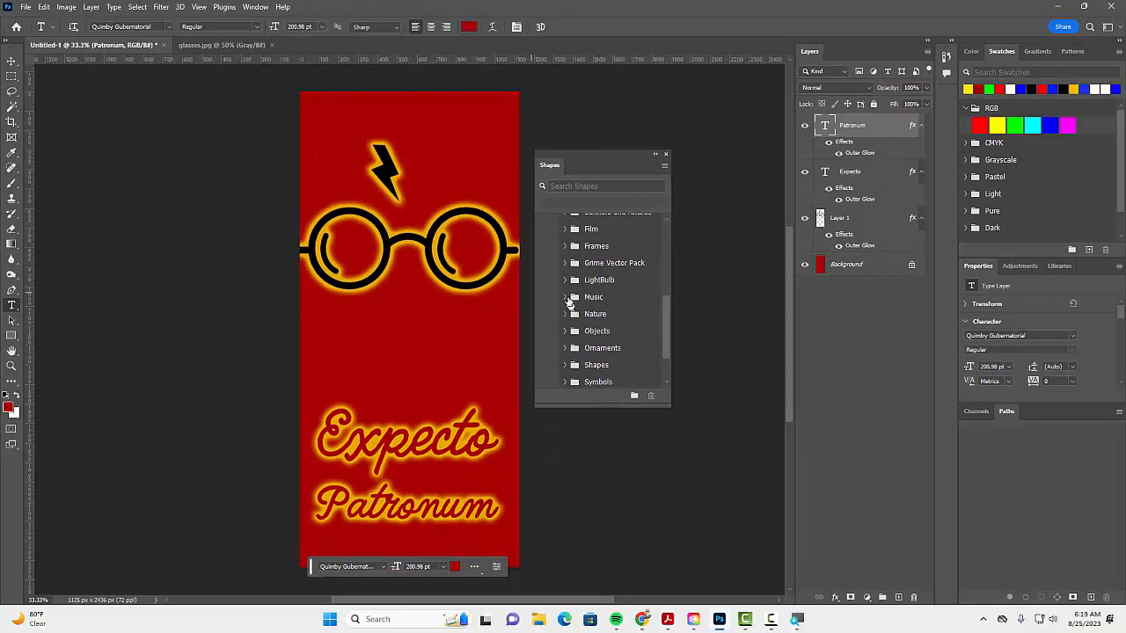
# Step: Place the leaping deer from the Wild Animals shapes between the glasses and the Expecto text, scaled to about 88%
pyautogui.scroll(2, 639, 315)
pyautogui.scroll(5, 580, 278)
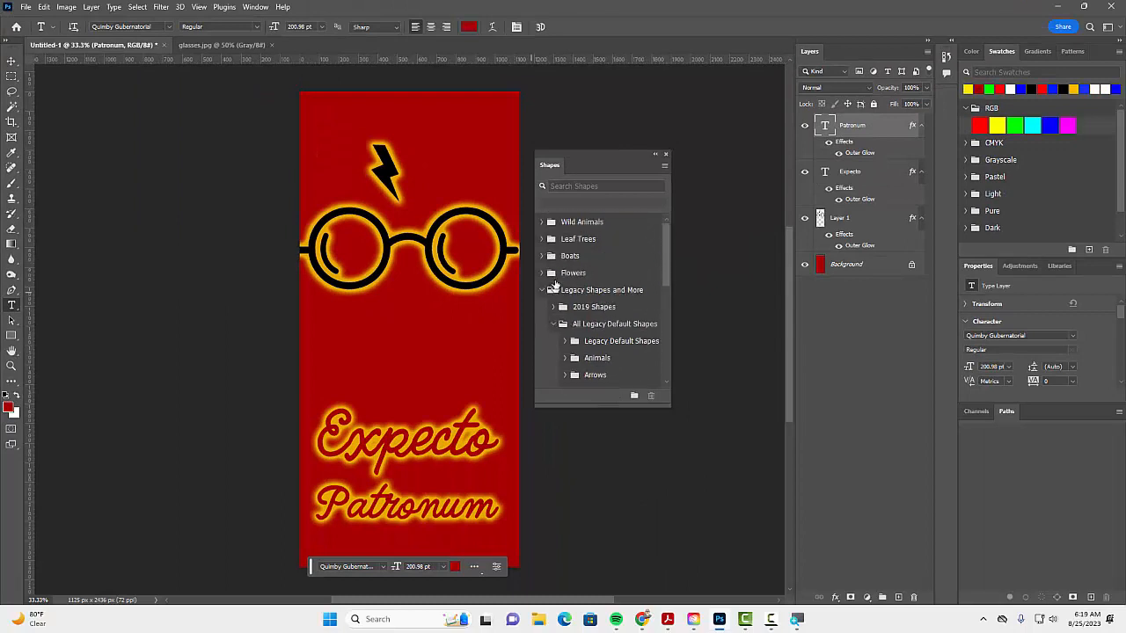
pyautogui.click(542, 222)
pyautogui.scroll(-1, 603, 278)
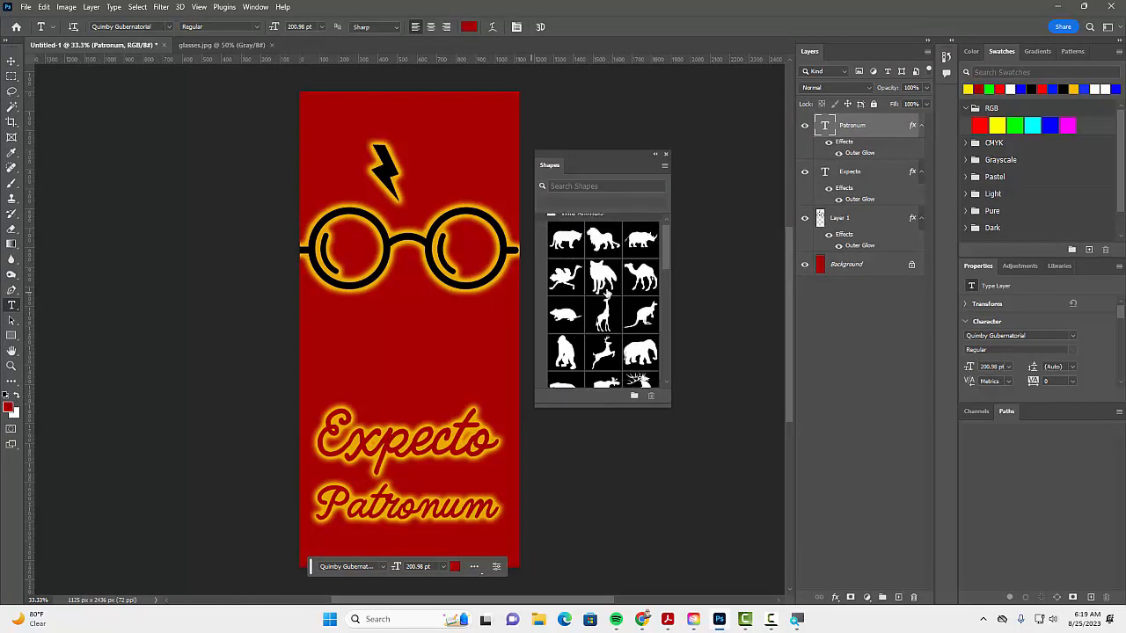
pyautogui.scroll(-2, 616, 359)
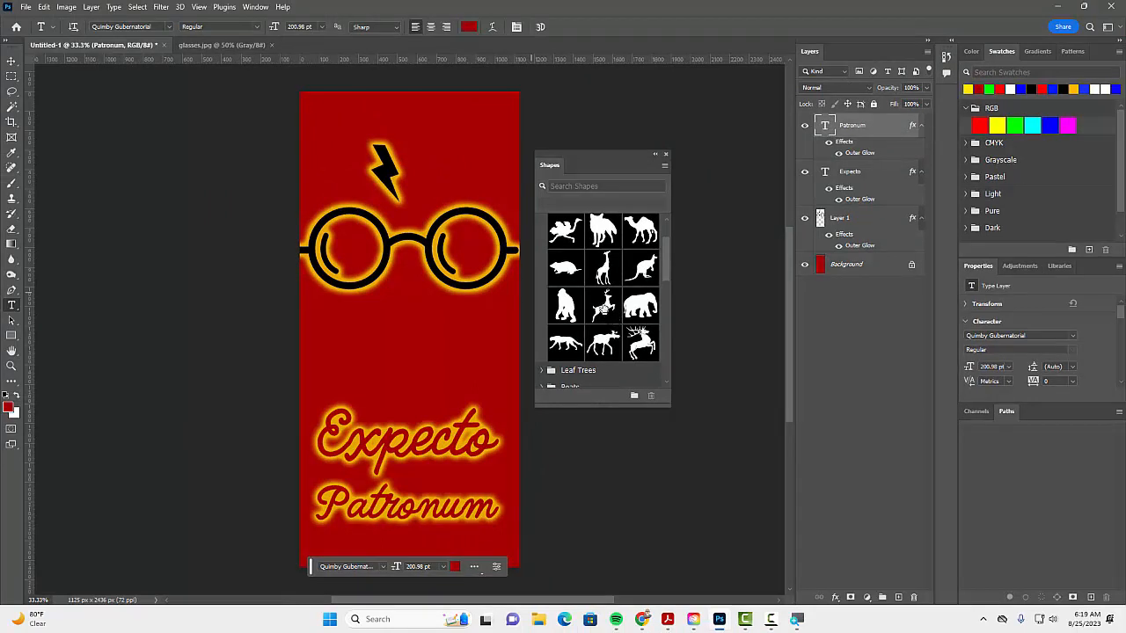
pyautogui.moveTo(603, 307); pyautogui.dragTo(405, 361)
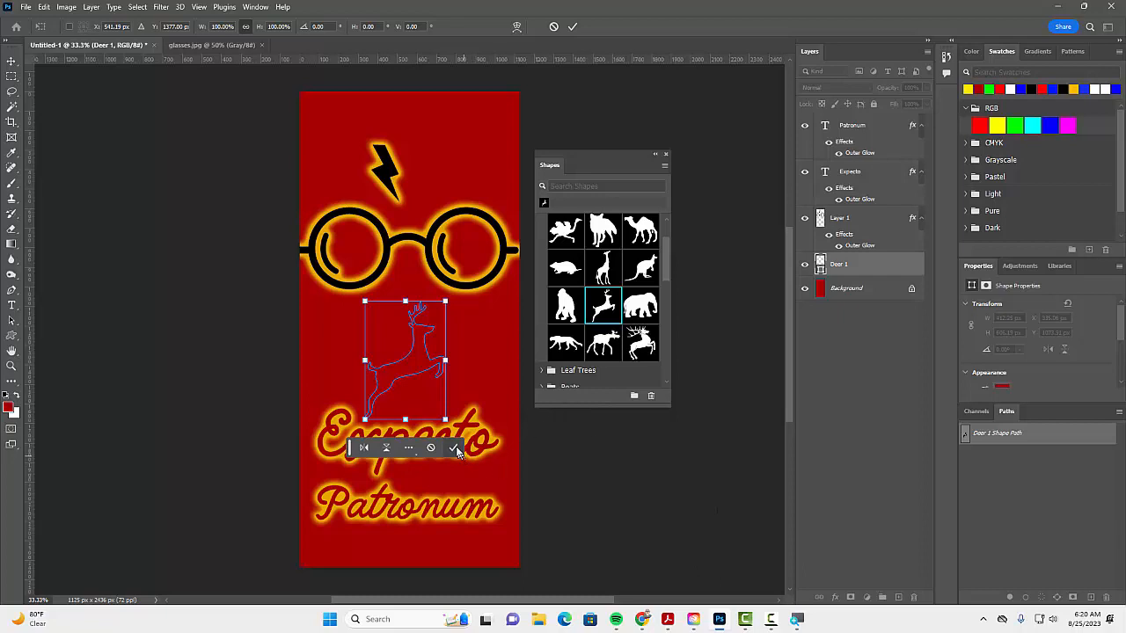
pyautogui.moveTo(445, 420); pyautogui.dragTo(425, 363)
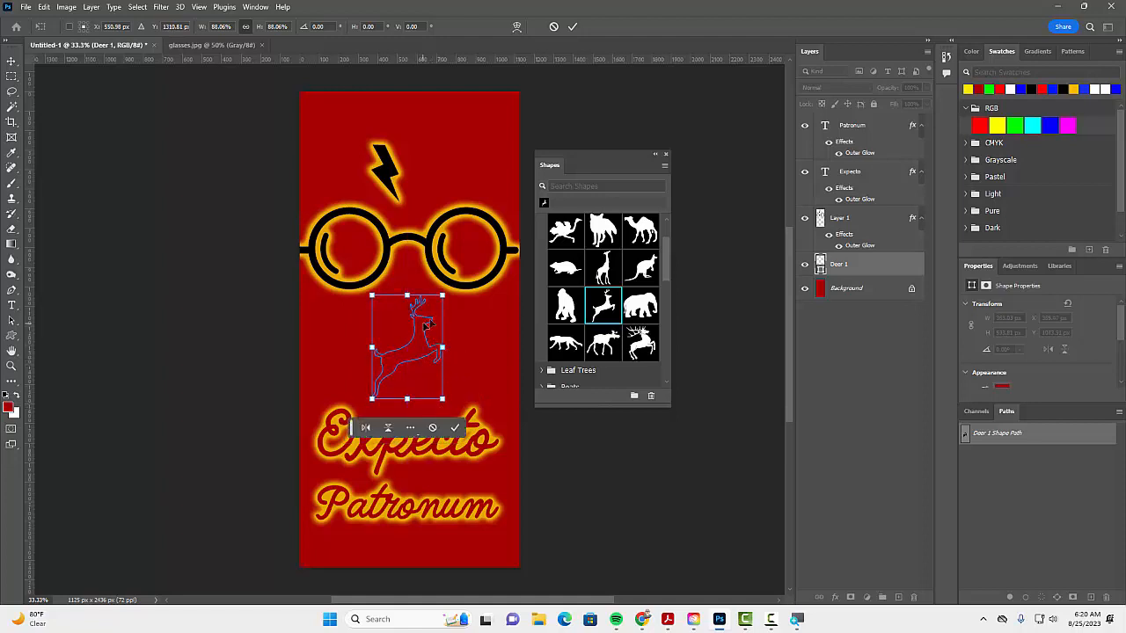
pyautogui.click(454, 429)
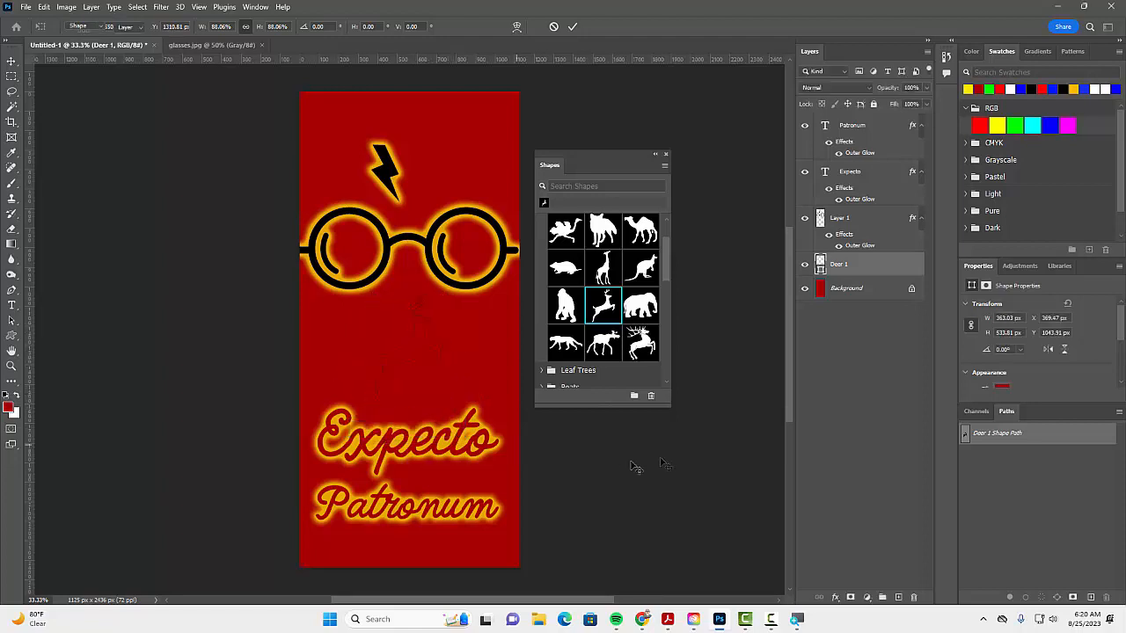
# Step: Add a color overlay to the deer layer, using the golden yellow e7a600 sampled from the Expecto text's glow
pyautogui.click(835, 597)
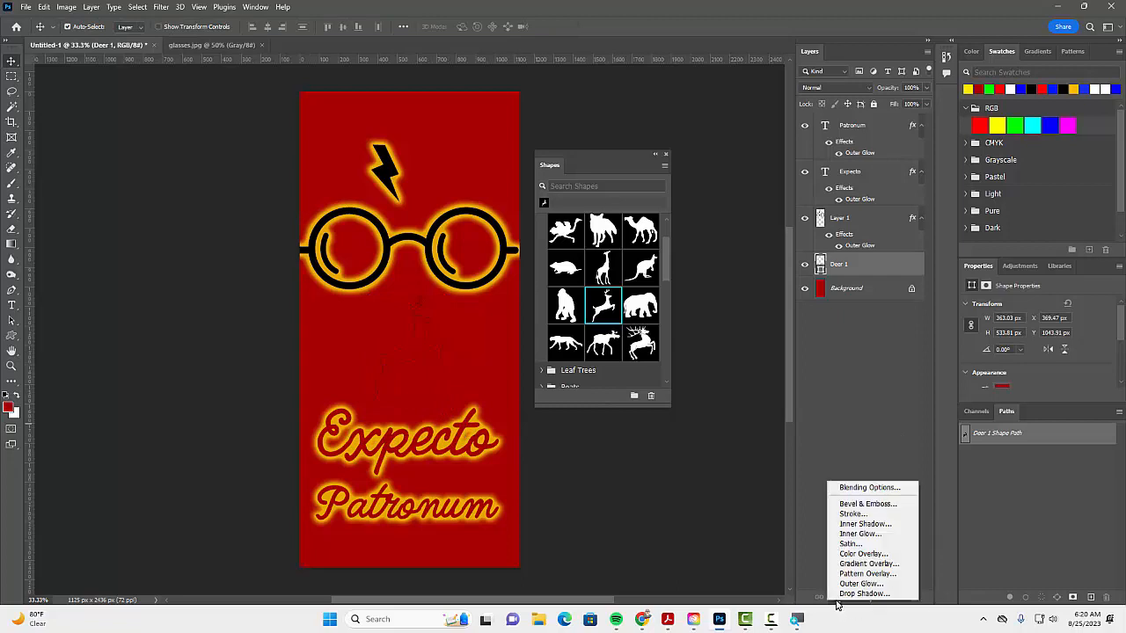
pyautogui.click(861, 554)
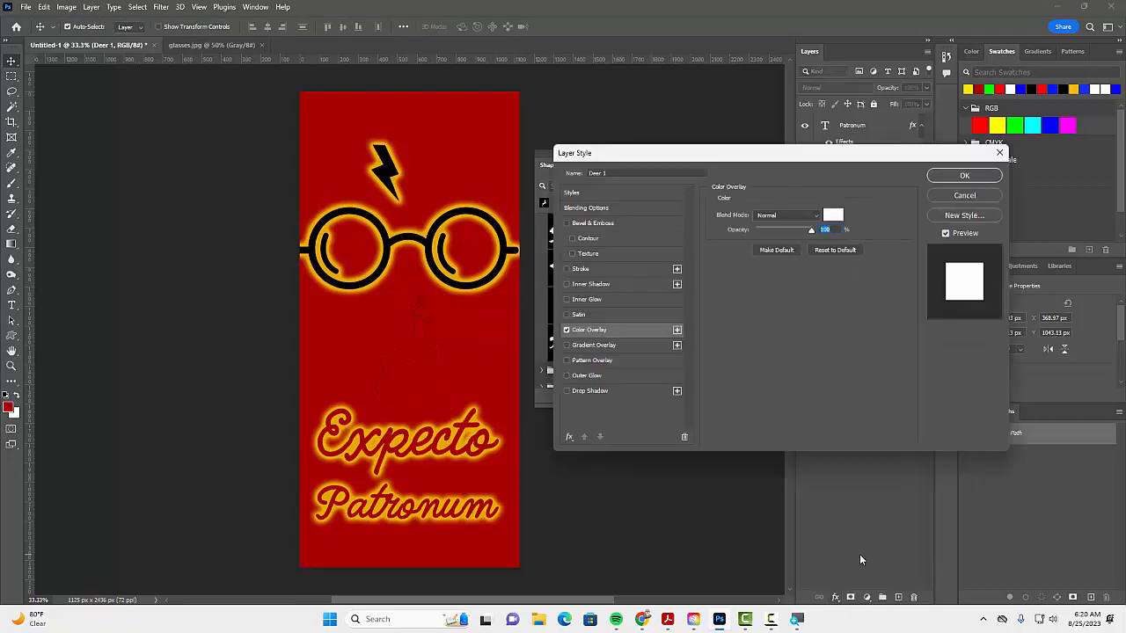
pyautogui.click(833, 216)
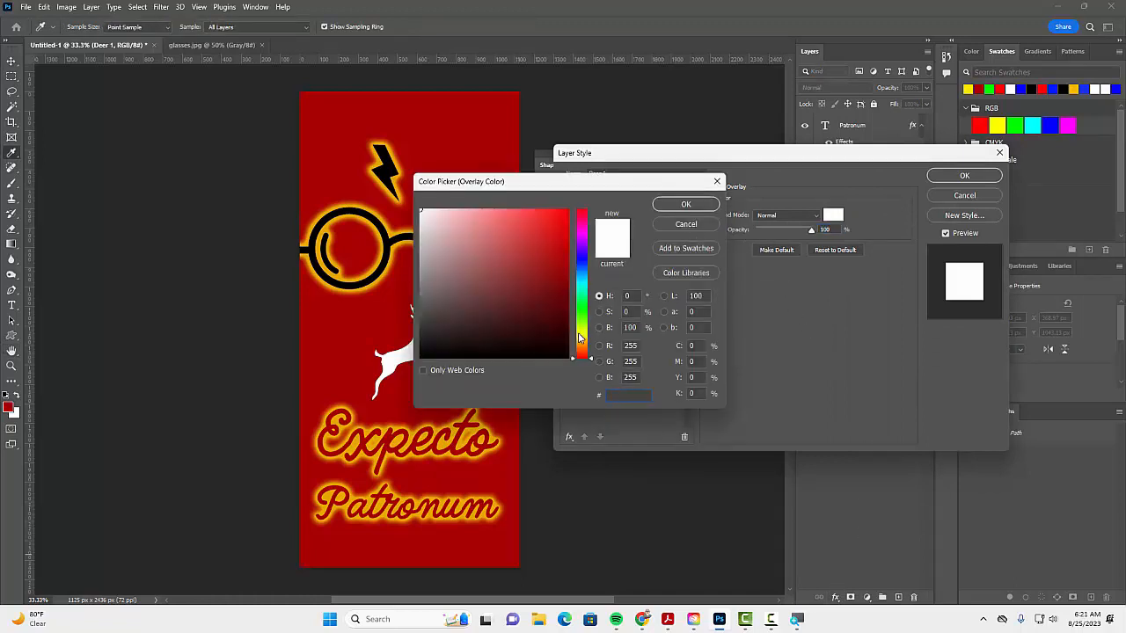
pyautogui.click(580, 333)
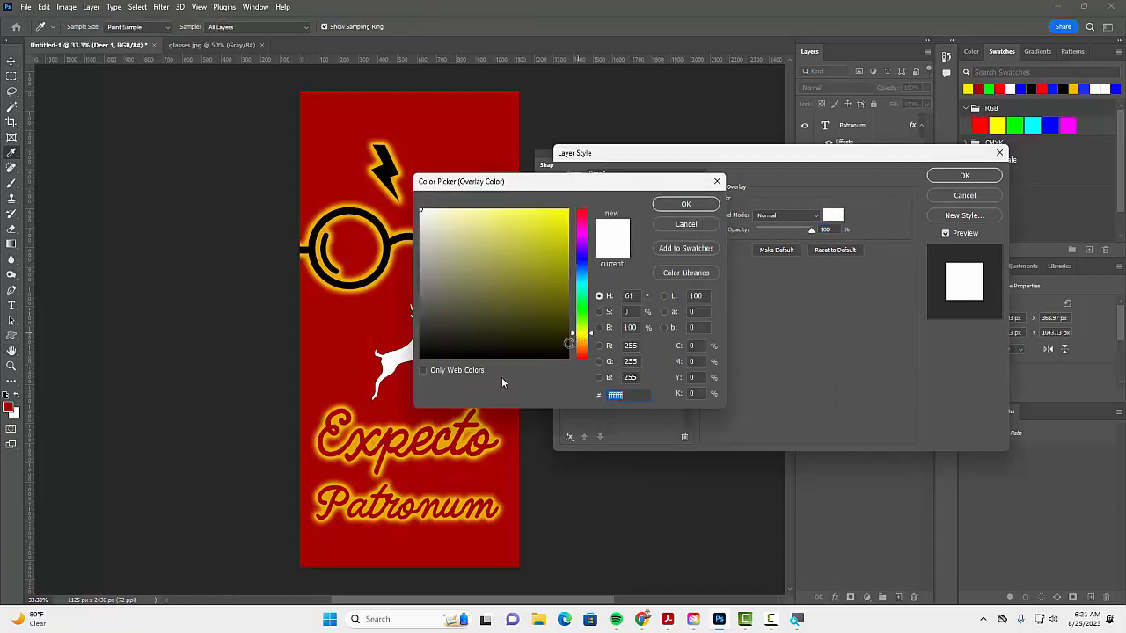
pyautogui.click(457, 426)
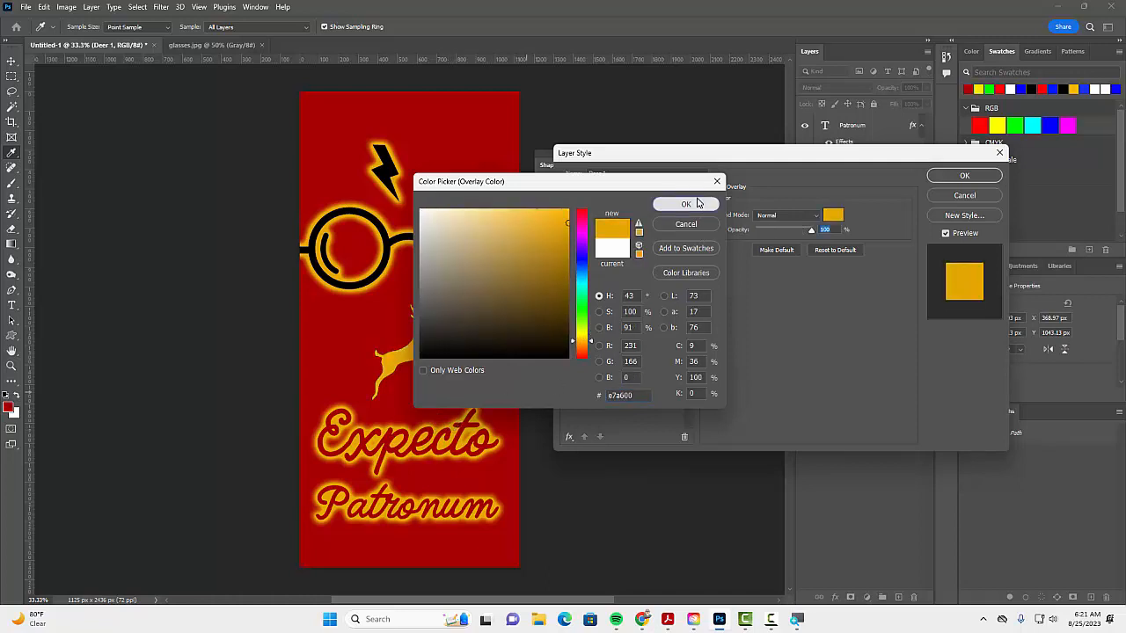
pyautogui.click(697, 203)
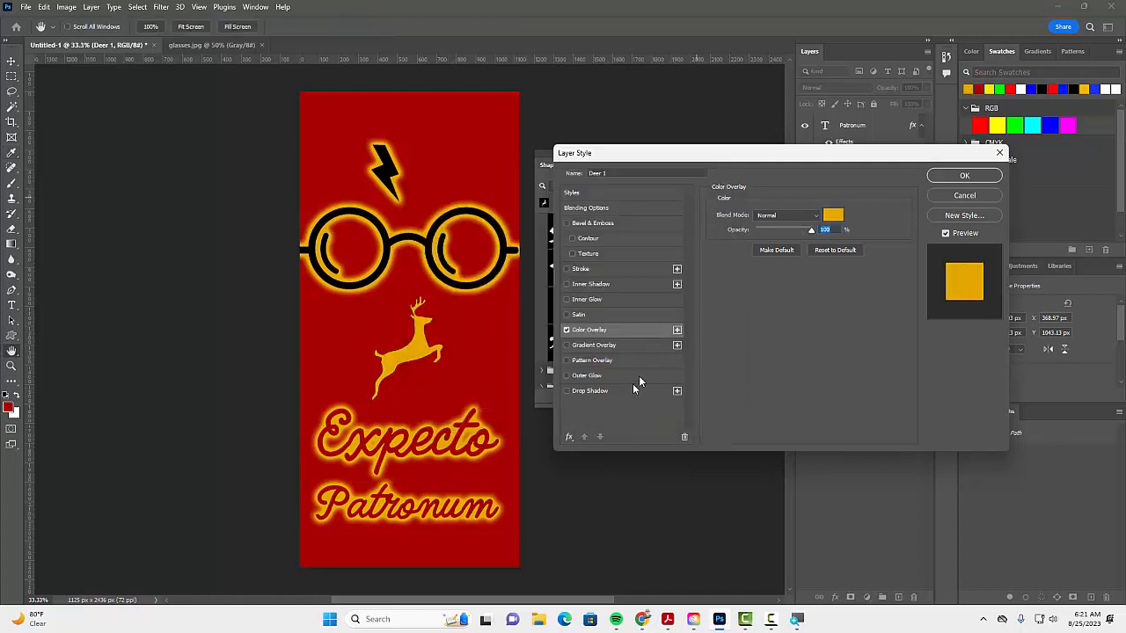
# Step: Add a 10 px black outside stroke and an inner bevel and emboss to the deer
pyautogui.click(619, 271)
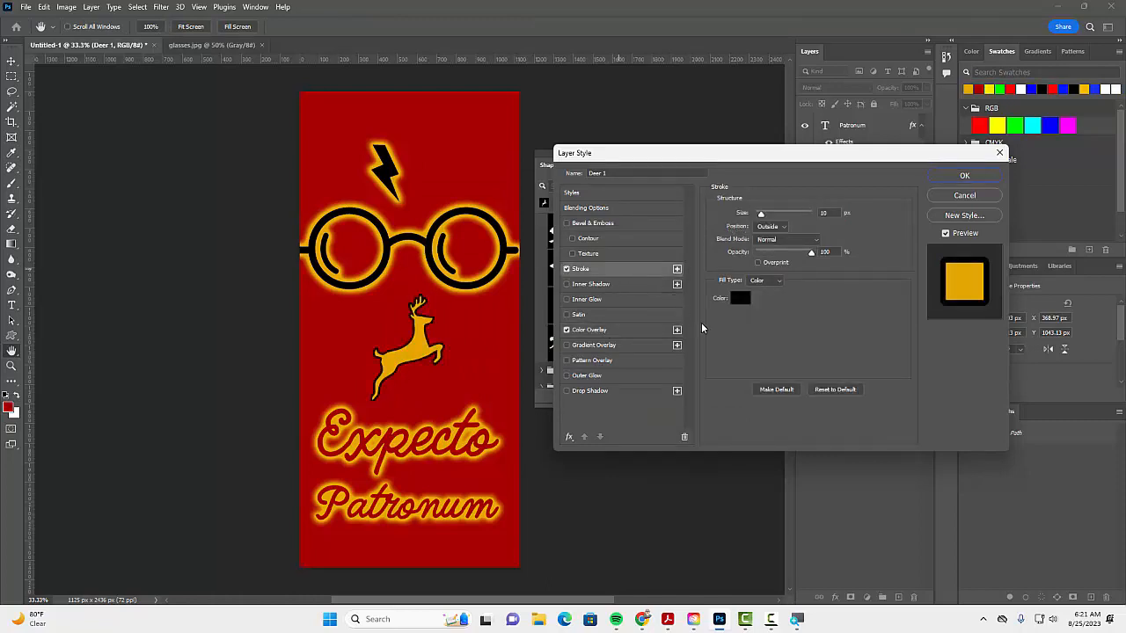
pyautogui.click(616, 222)
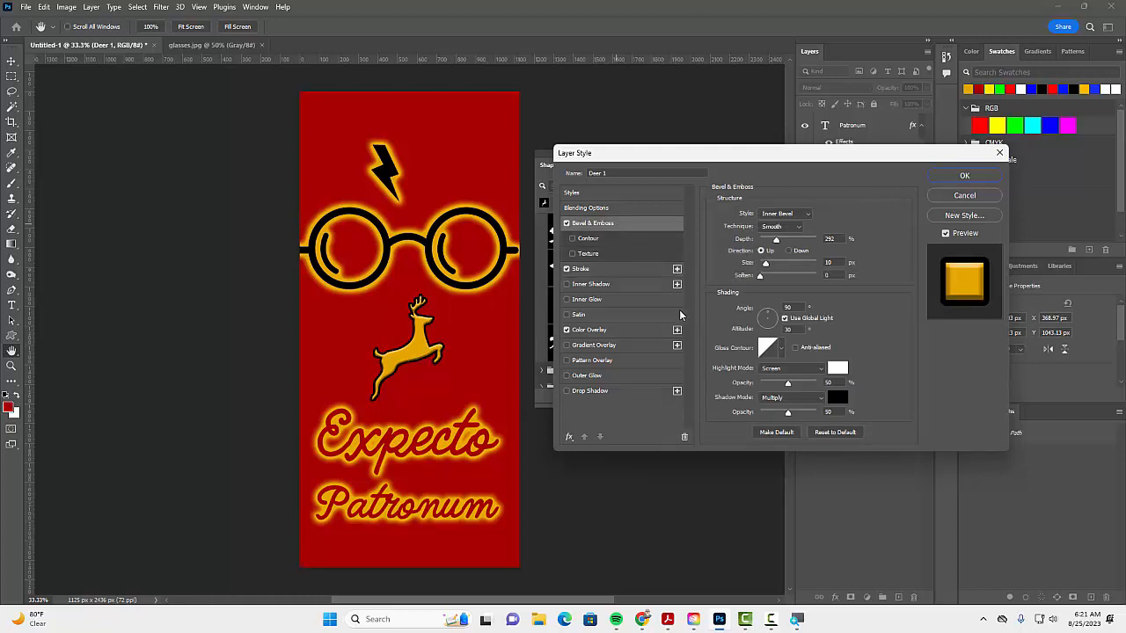
# Step: Add a black drop shadow to the deer with 27 px distance, 15% spread and a reduced size
pyautogui.click(639, 391)
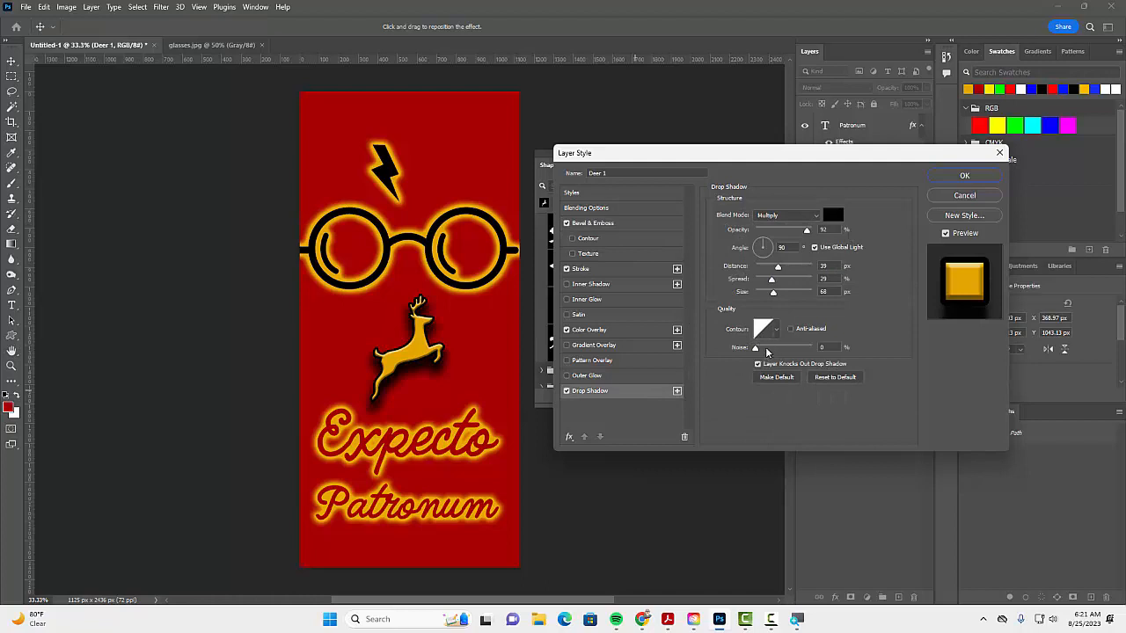
pyautogui.moveTo(777, 286)
pyautogui.mouseDown()
pyautogui.moveTo(764, 279)
pyautogui.moveTo(764, 294)
pyautogui.mouseUp()
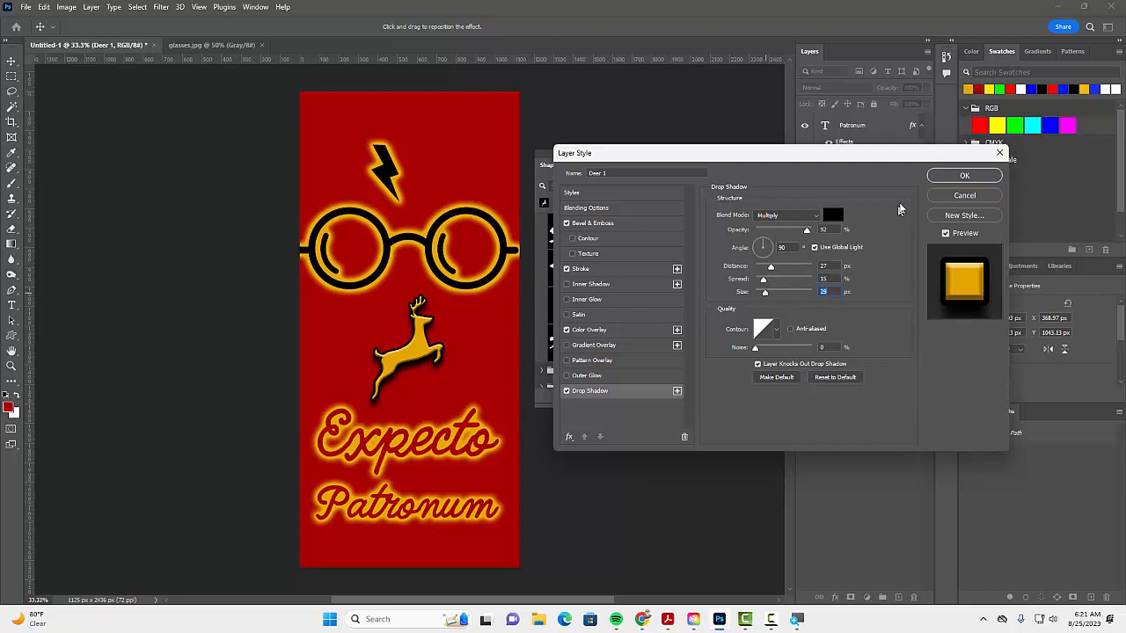
pyautogui.click(963, 176)
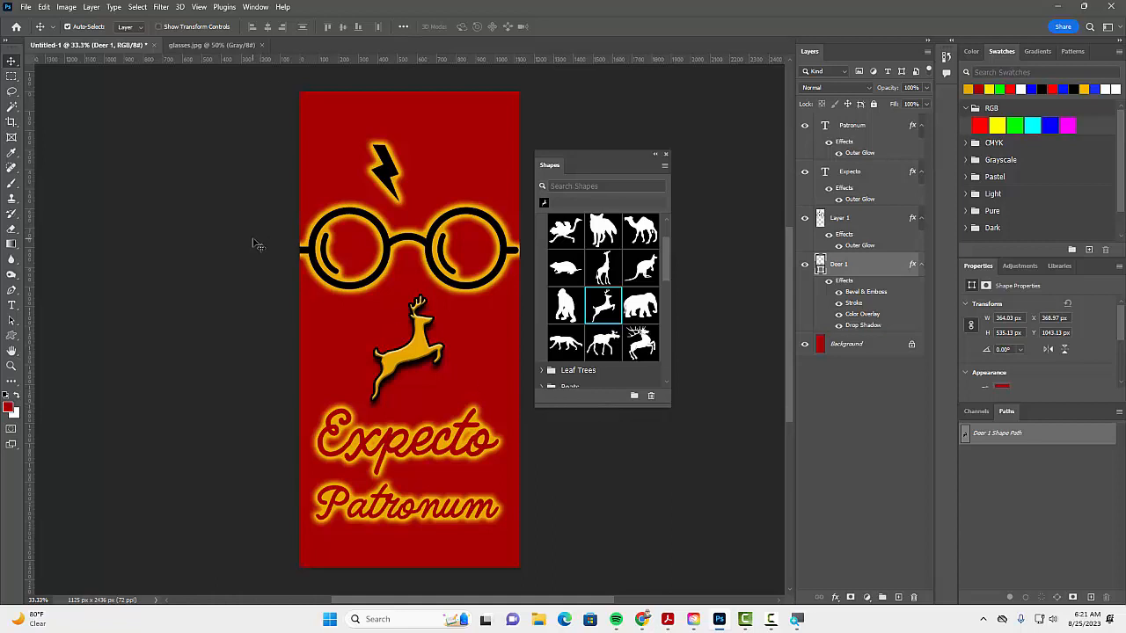
# Step: Examine the mobile presets for a new document, such as iPhone X, and close them without creating a file
pyautogui.click(24, 7)
pyautogui.click(38, 20)
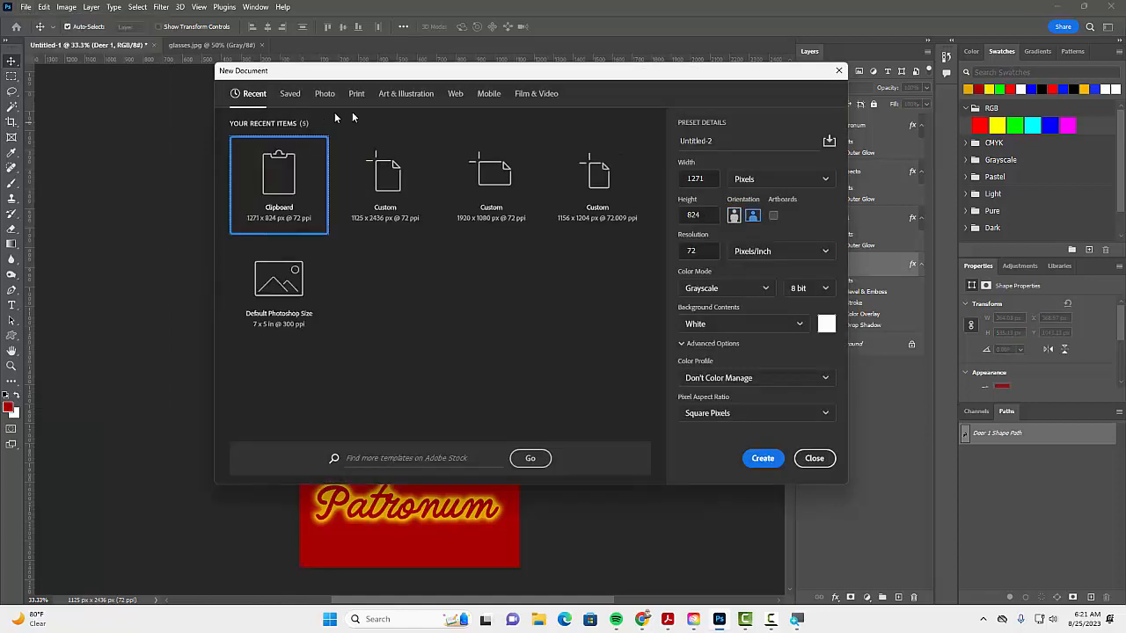
pyautogui.click(490, 94)
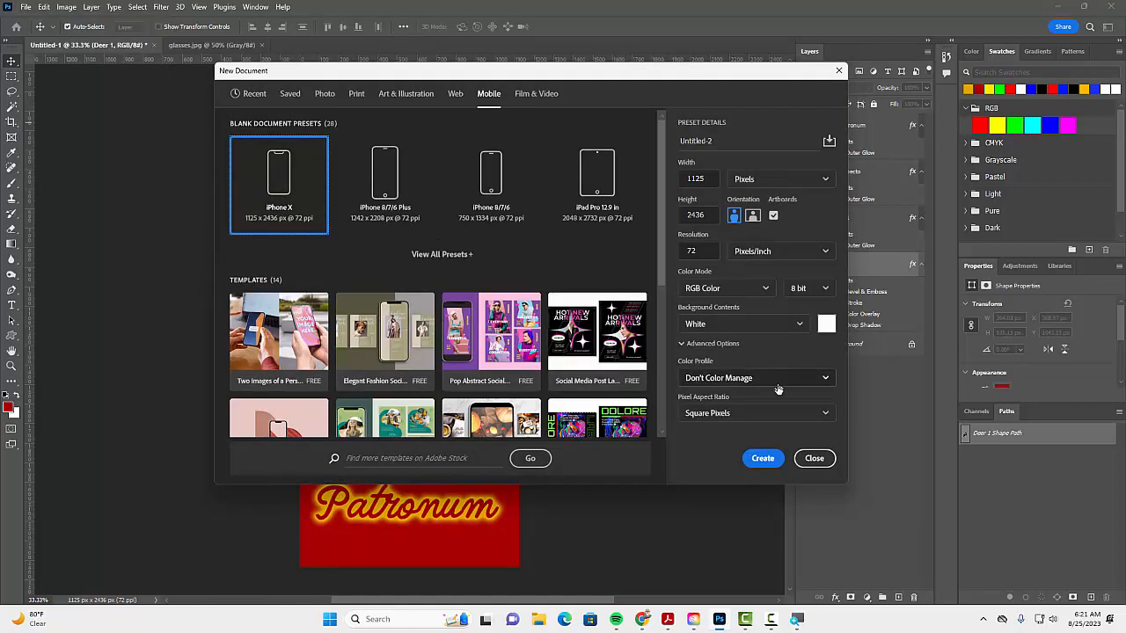
pyautogui.click(815, 458)
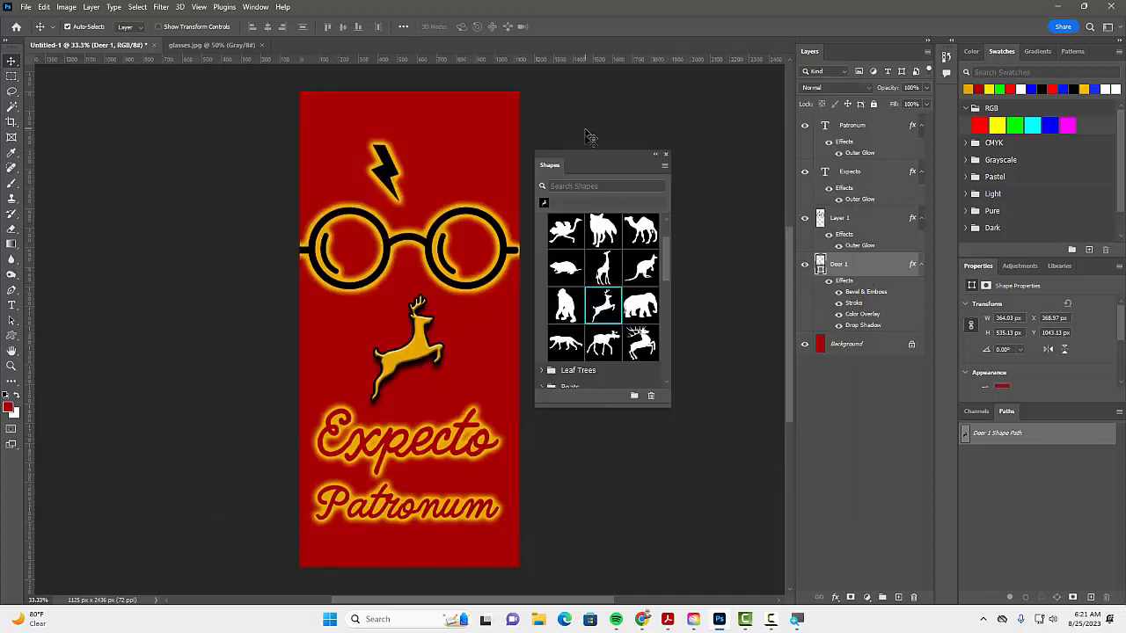
pyautogui.moveTo(584, 157)
pyautogui.mouseDown()
pyautogui.moveTo(586, 190)
pyautogui.moveTo(574, 138)
pyautogui.moveTo(623, 204)
pyautogui.moveTo(523, 208)
pyautogui.moveTo(579, 175)
pyautogui.mouseUp()
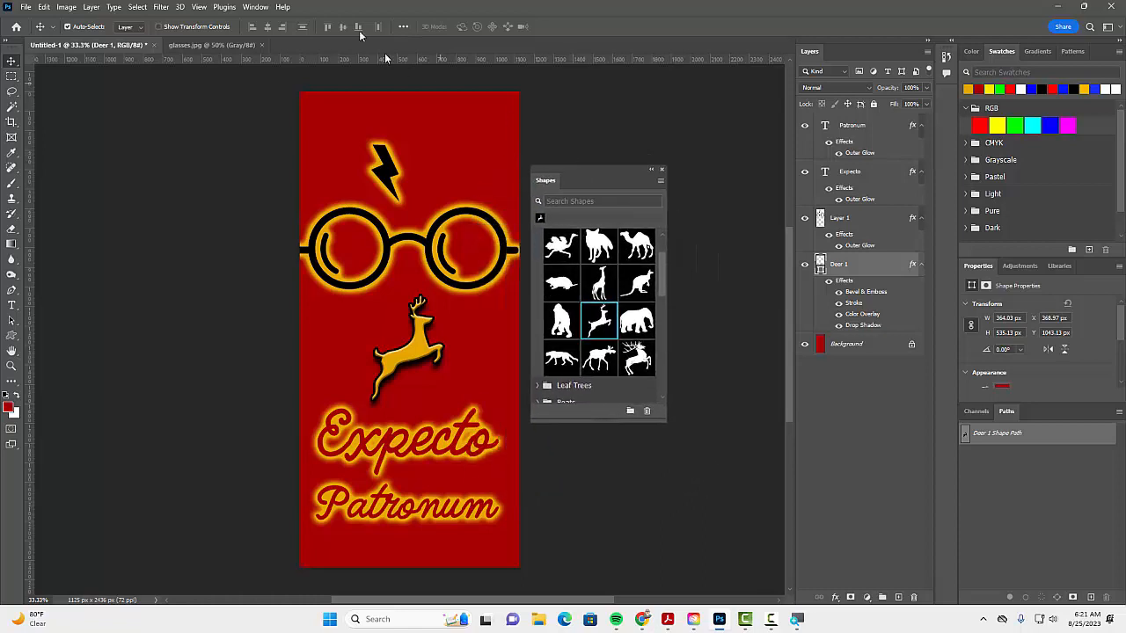
# Step: Move the Shapes library higher beside the canvas and examine its option for loading Legacy Shapes and More
pyautogui.click(257, 7)
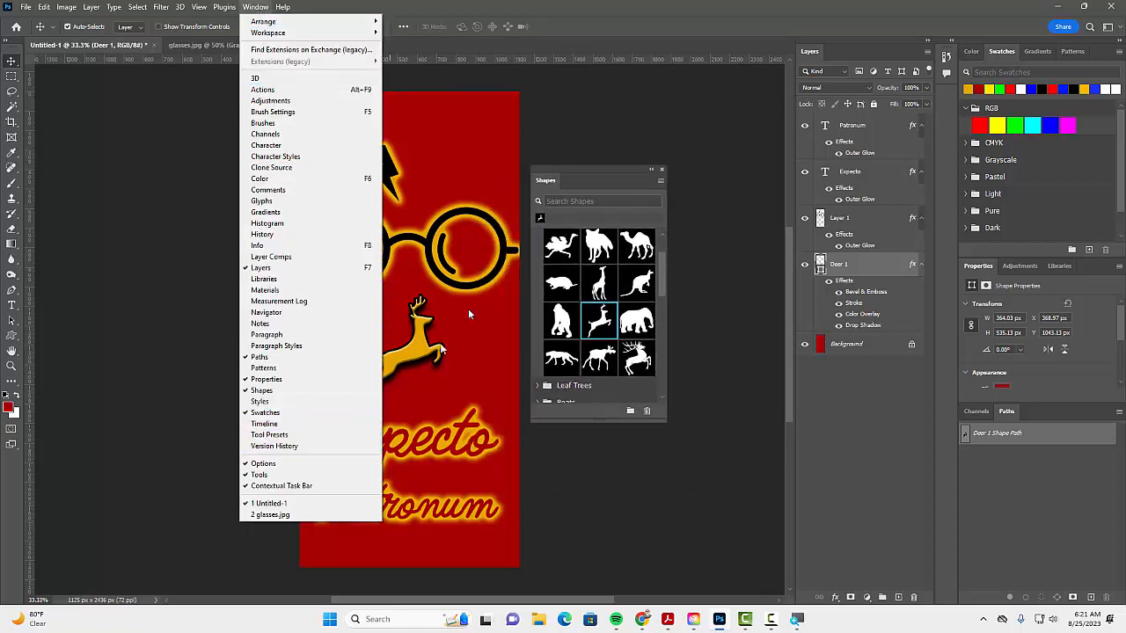
pyautogui.click(594, 165)
pyautogui.moveTo(594, 166); pyautogui.dragTo(595, 101)
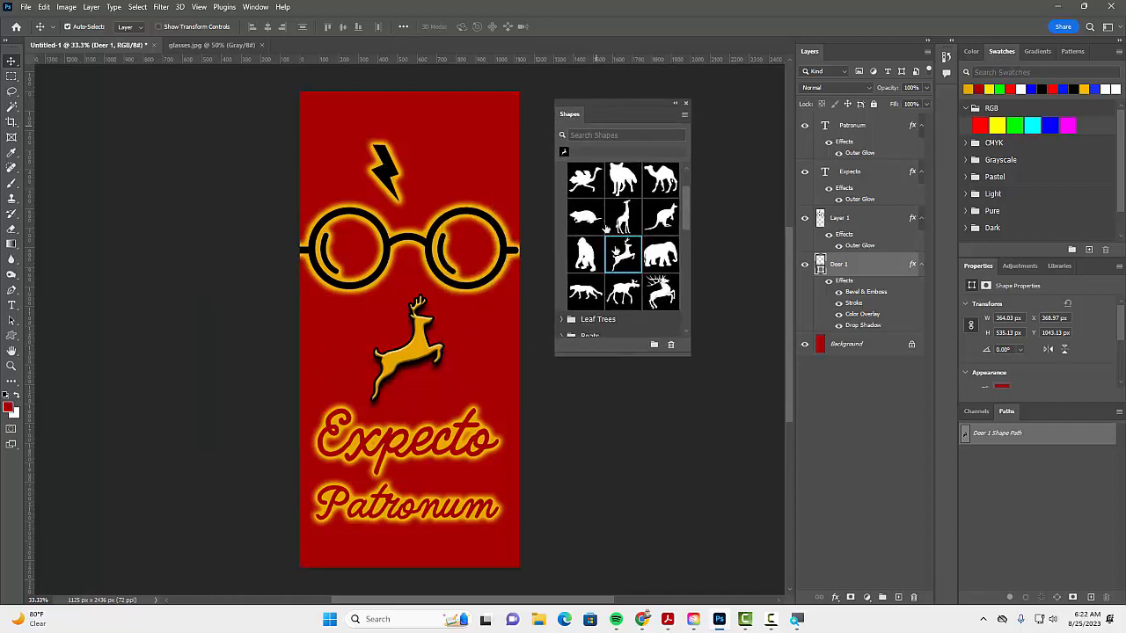
pyautogui.click(684, 114)
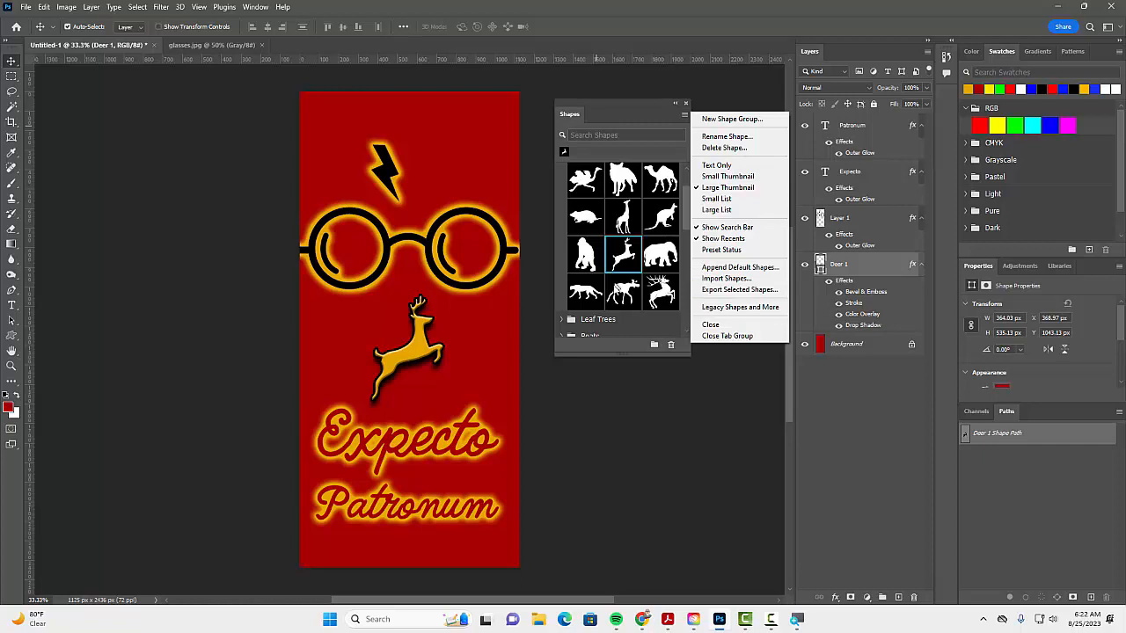
pyautogui.click(642, 234)
# Step: Browse the legacy shape categories, including All Legacy Default Shapes and 2019 Shapes, and preview the Cactus group
pyautogui.scroll(-10, 647, 232)
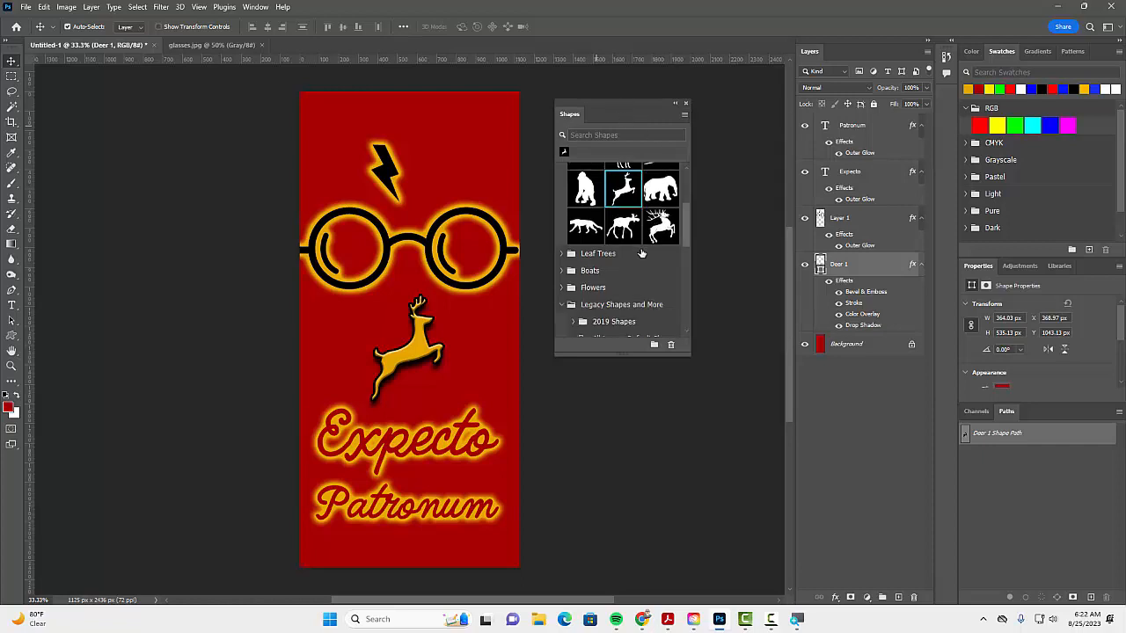
pyautogui.scroll(-3, 630, 266)
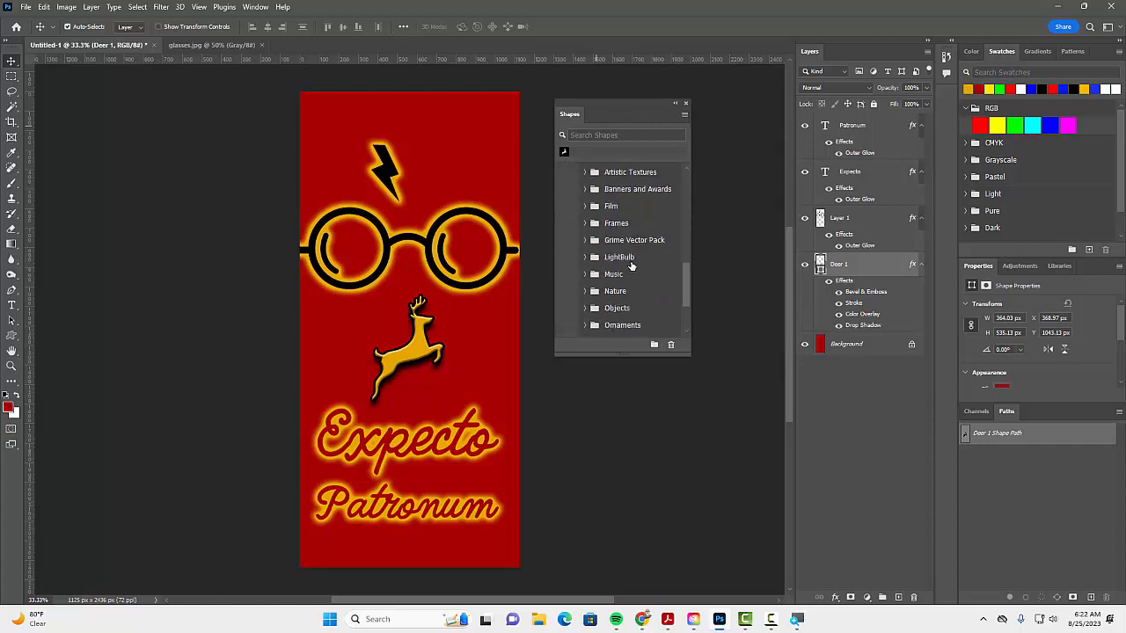
pyautogui.scroll(5, 630, 265)
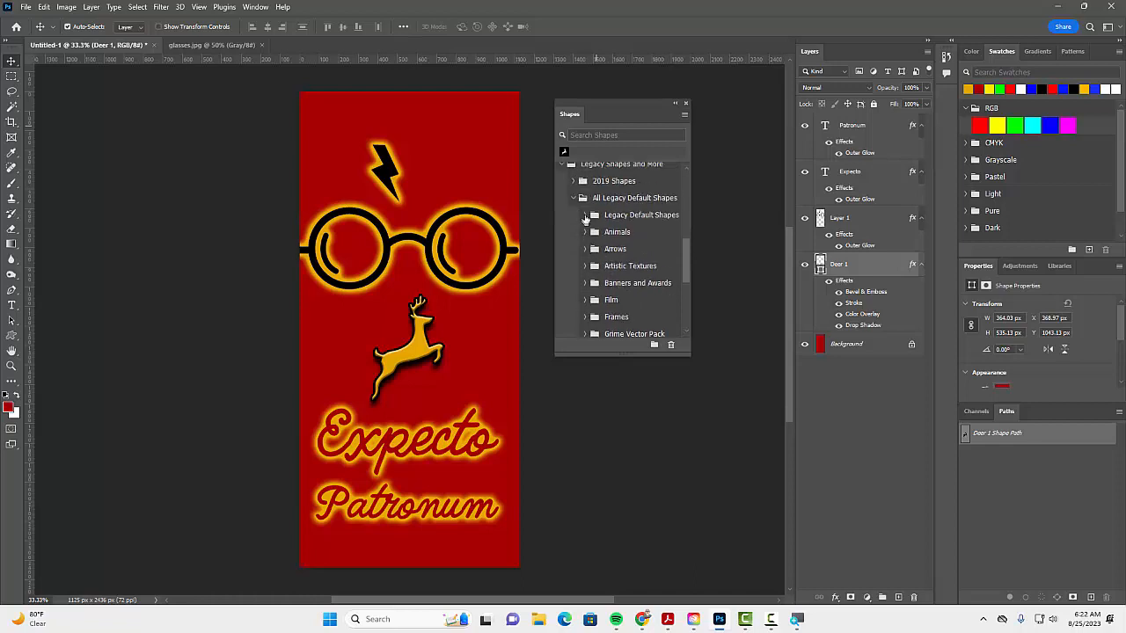
pyautogui.click(573, 181)
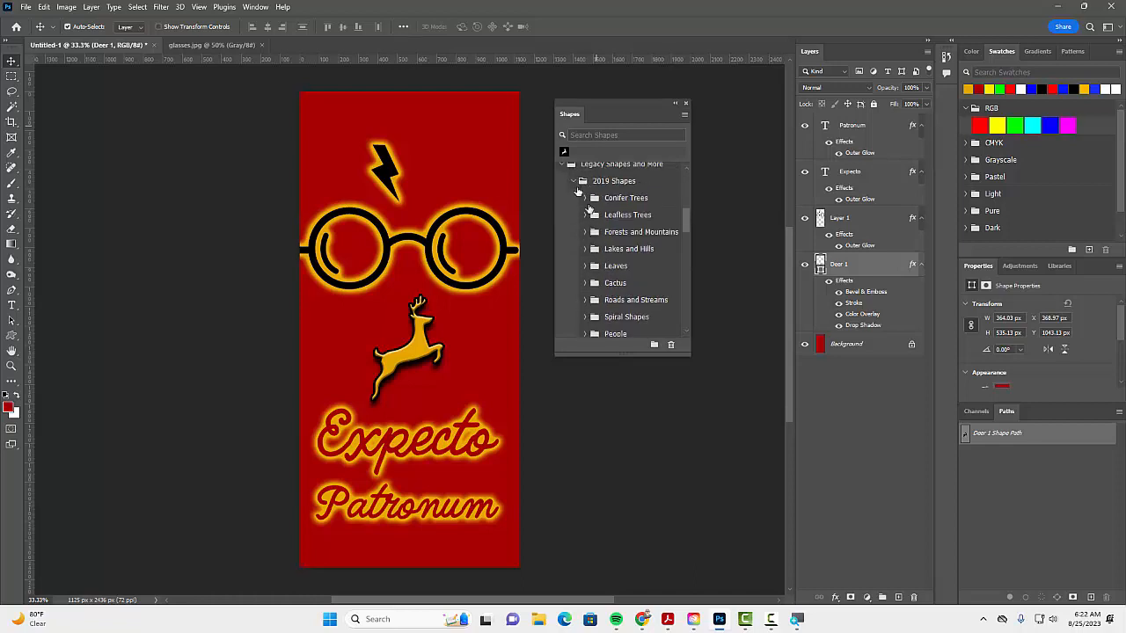
pyautogui.scroll(-3, 622, 245)
pyautogui.click(615, 227)
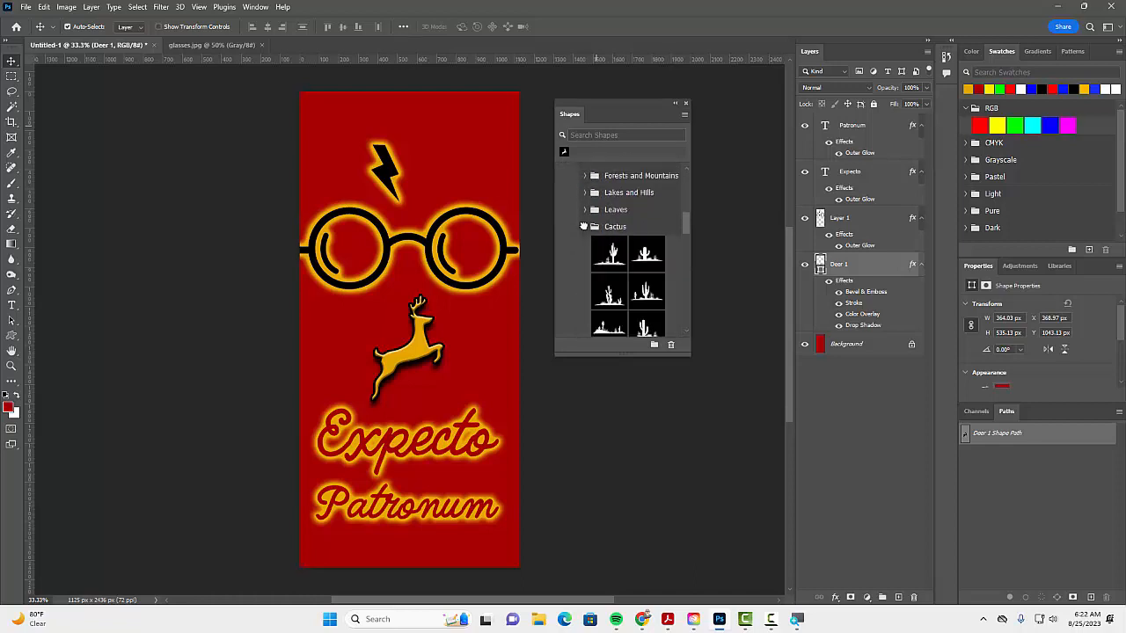
pyautogui.click(585, 227)
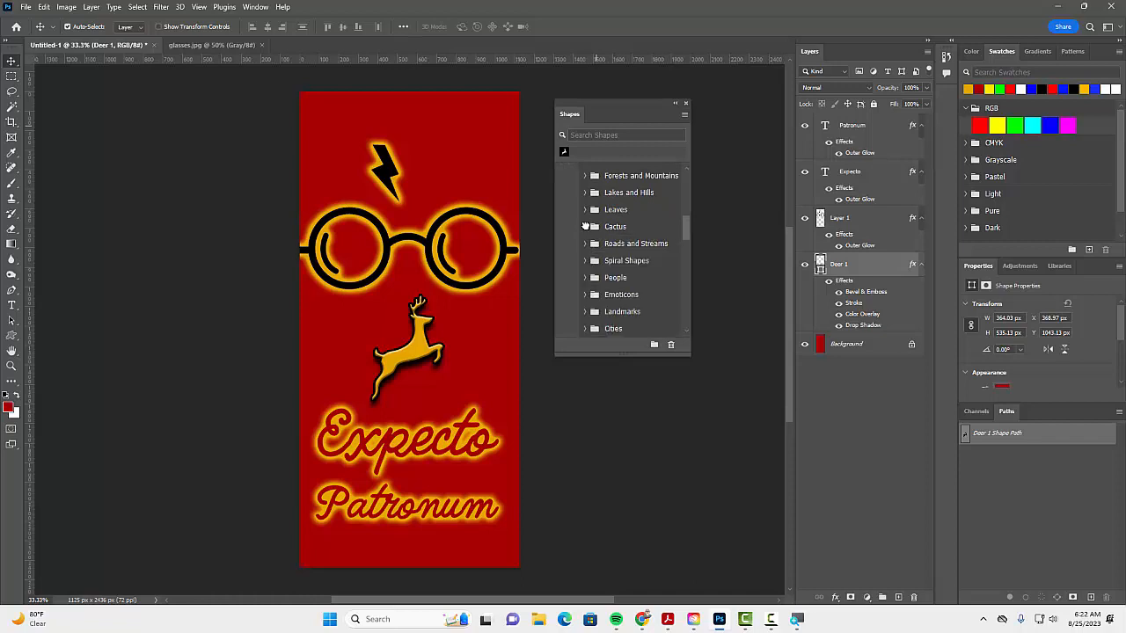
pyautogui.scroll(-2, 647, 275)
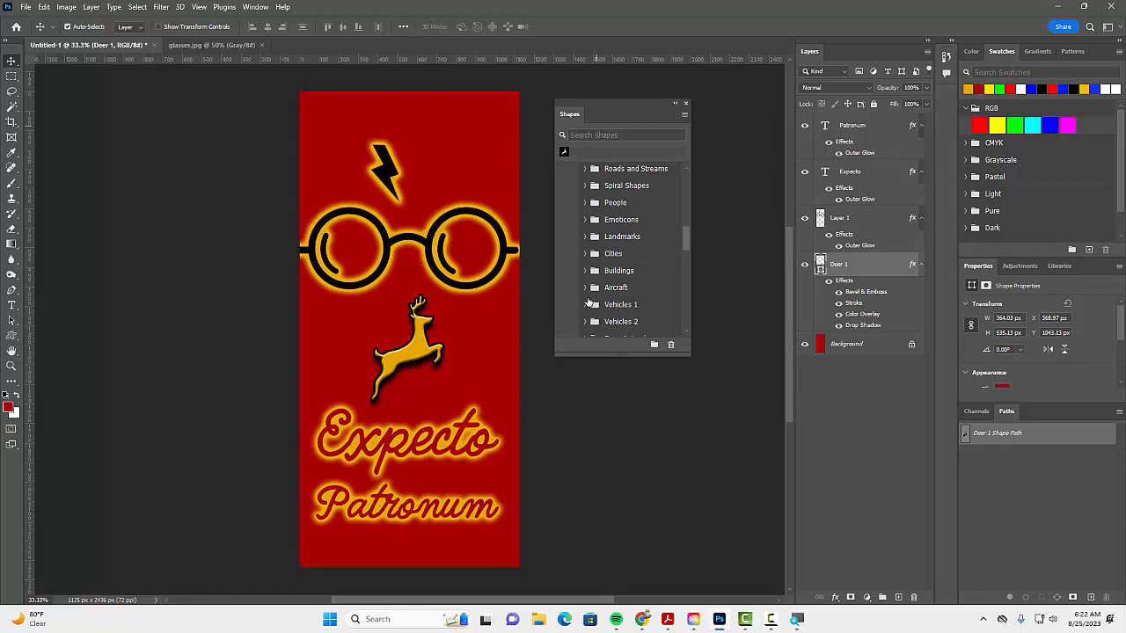
# Step: Review the Save As folder and Photoshop file format for the wallpaper, and close the dialog without saving
pyautogui.click(25, 7)
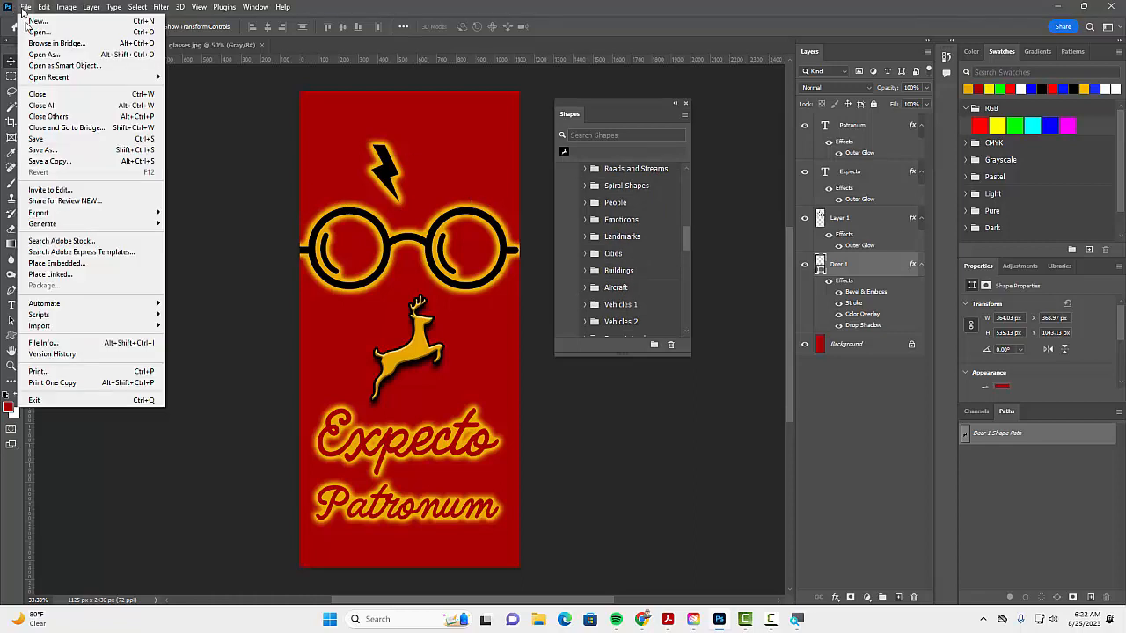
pyautogui.click(53, 155)
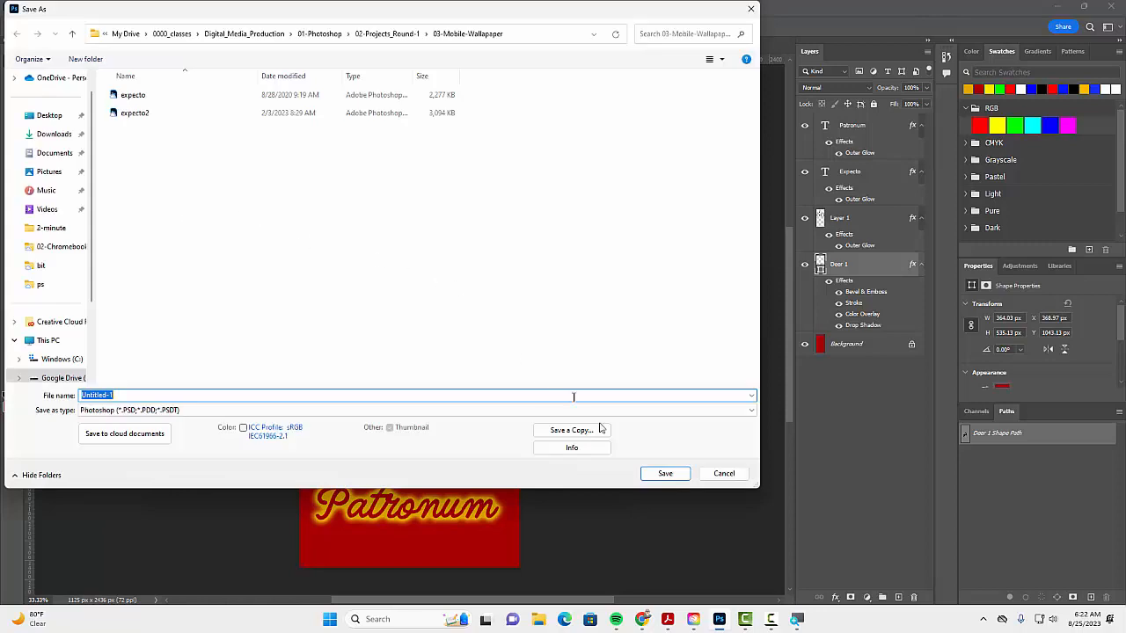
pyautogui.click(722, 474)
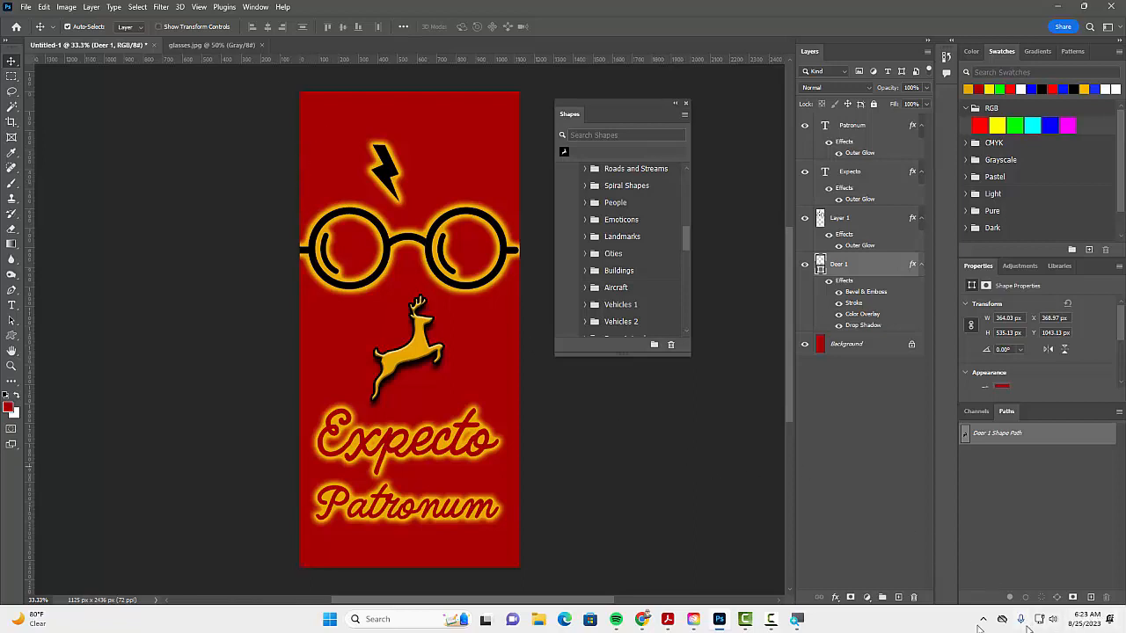
pyautogui.click(774, 622)
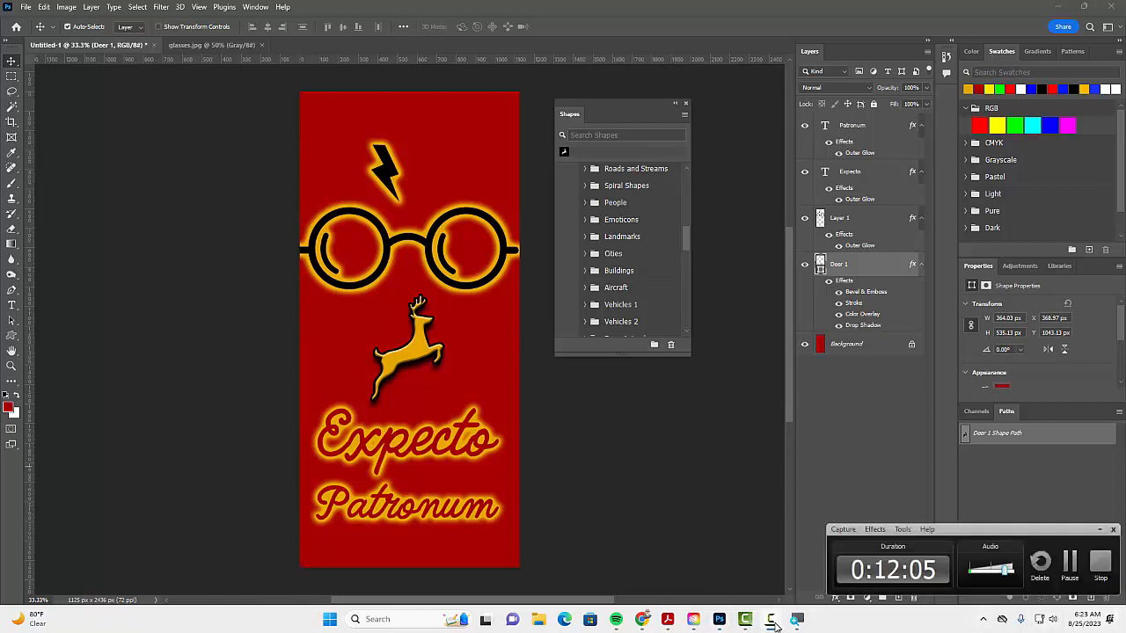